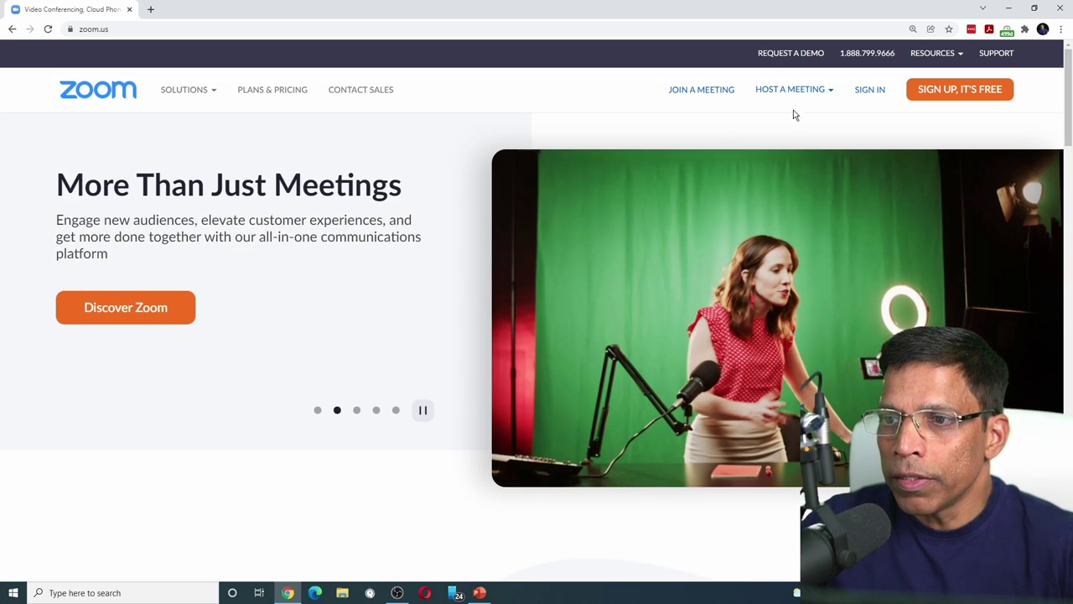
Step: Sign in and schedule "Kuwait Challengers Meeting #451" for 11/30/2021 at 11:00 AM, Kuwait time, with a 2-hour duration
click(873, 90)
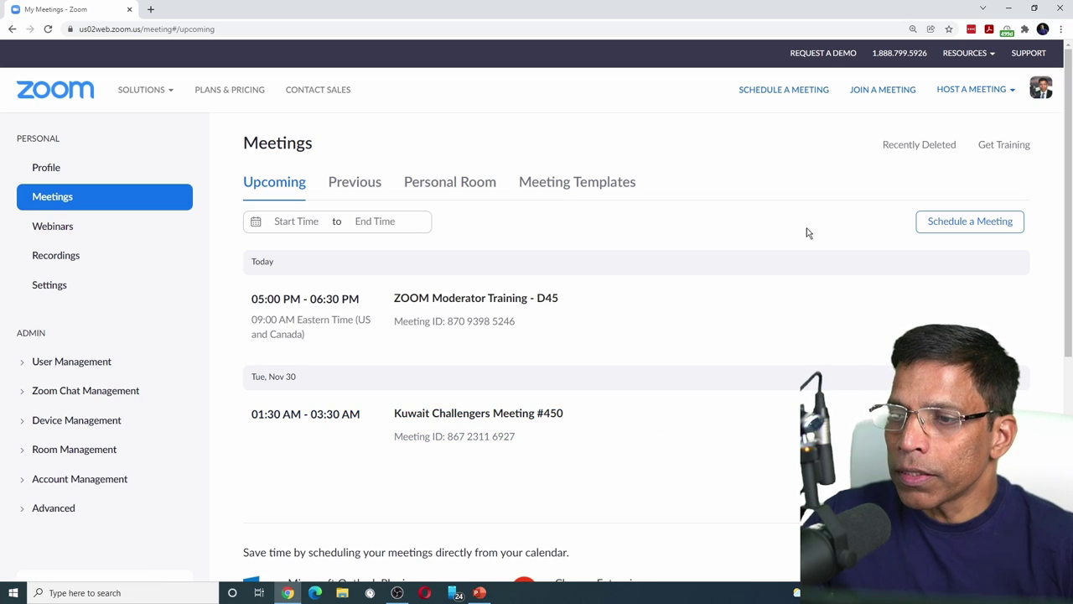
click(958, 227)
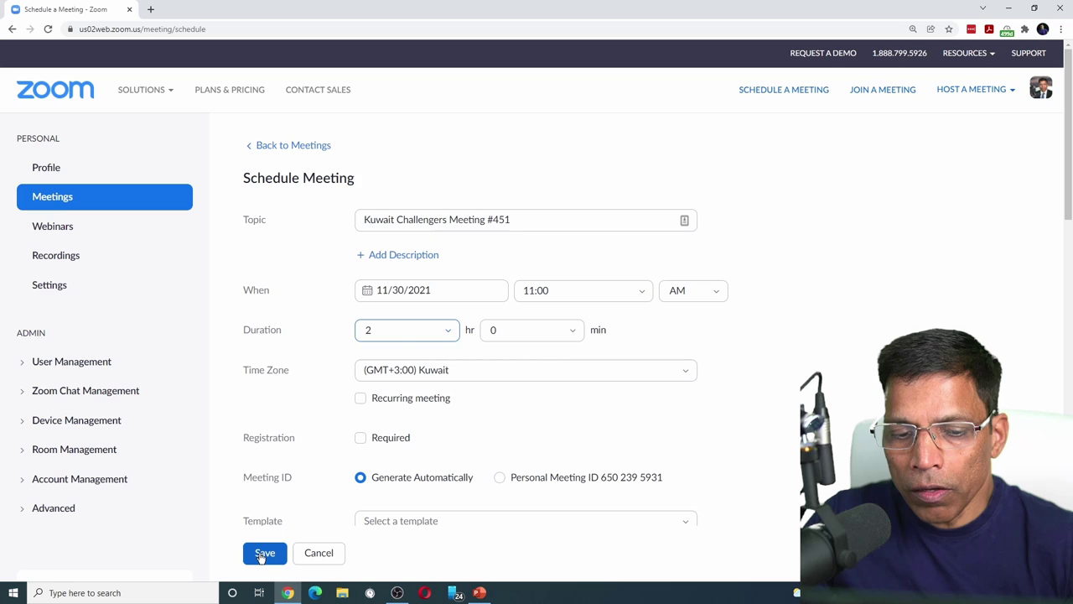
click(263, 554)
Step: Start a new poll of the Advanced Polls and Quizzing type for the scheduled meeting and dismiss the quiz tip
scroll(360, 283, down, 4)
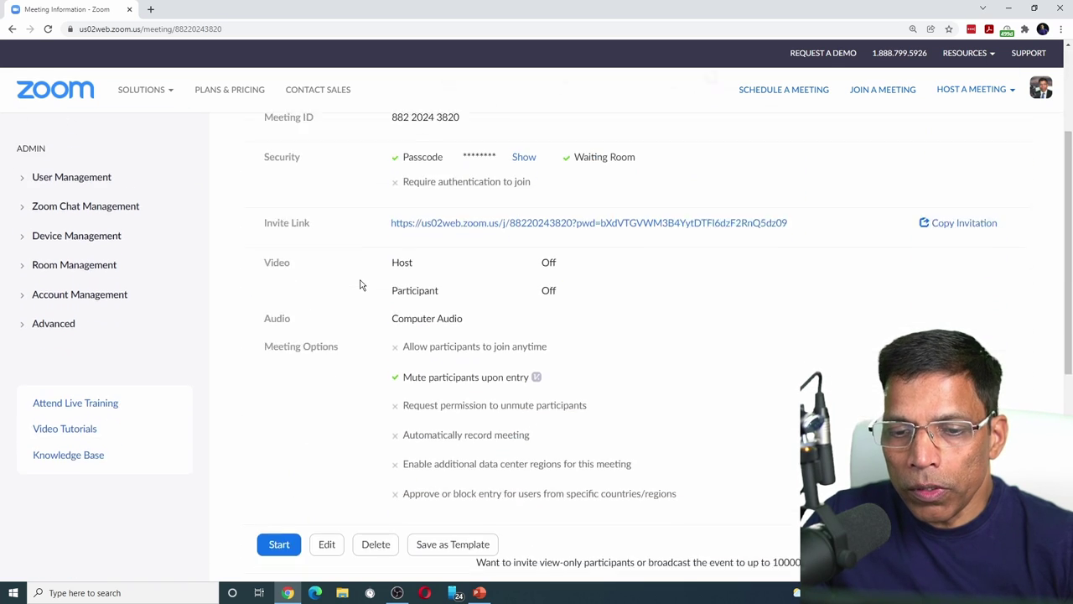
scroll(360, 287, down, 4)
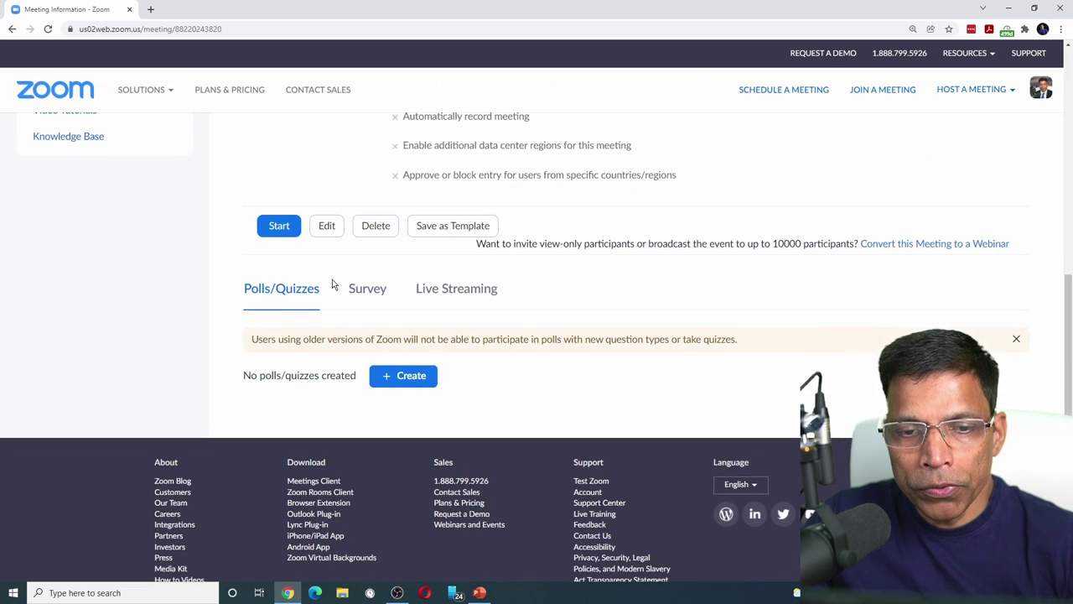
click(387, 378)
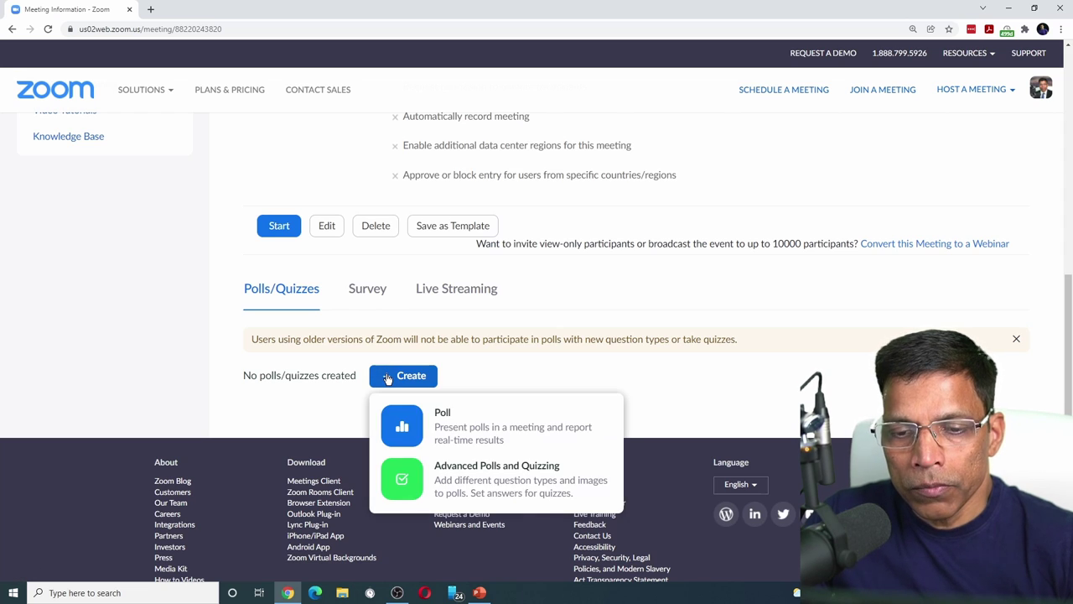
click(503, 487)
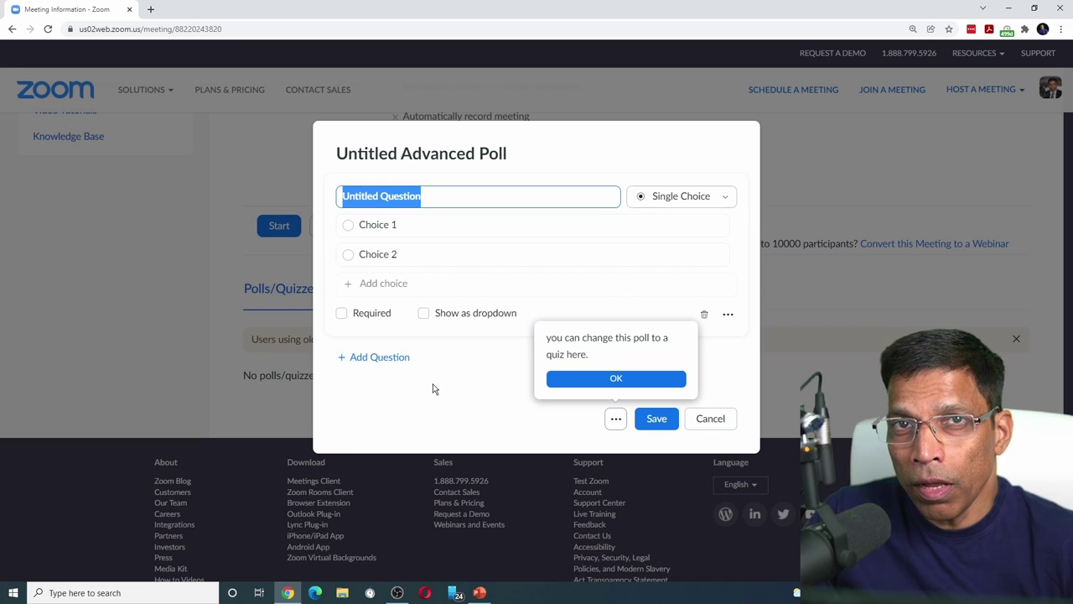
click(439, 197)
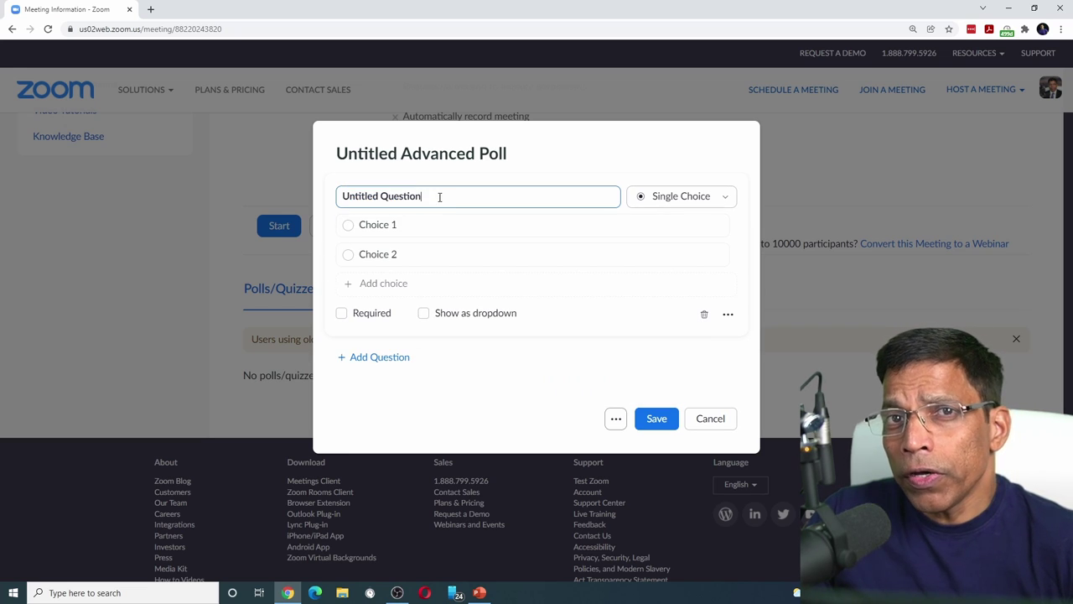
Step: Examine the question types available for the poll's first question, from Single Choice to Rating Scale
click(725, 198)
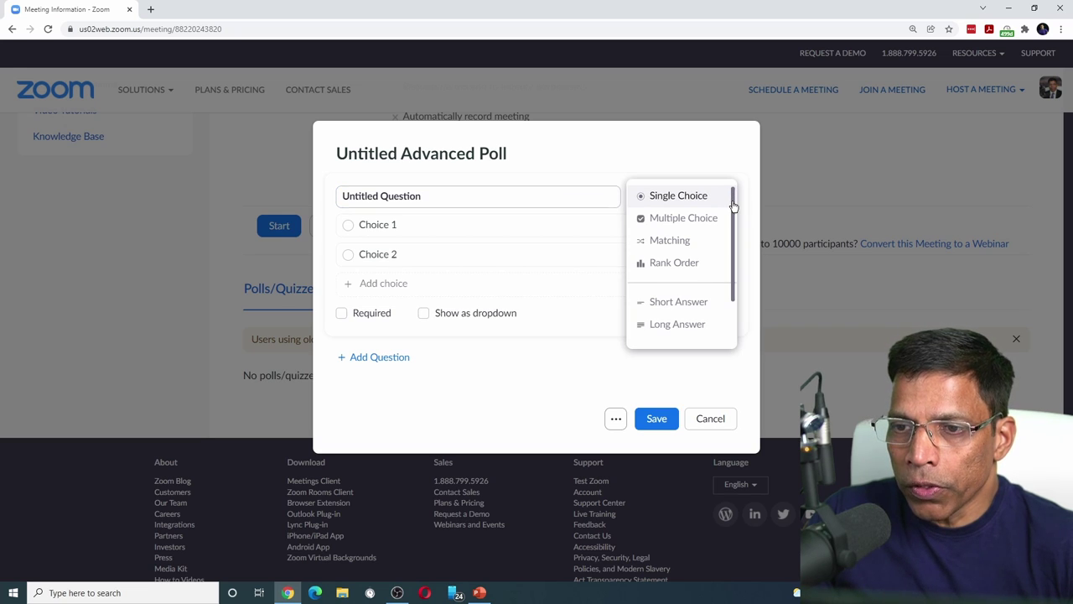
drag(733, 206, 734, 258)
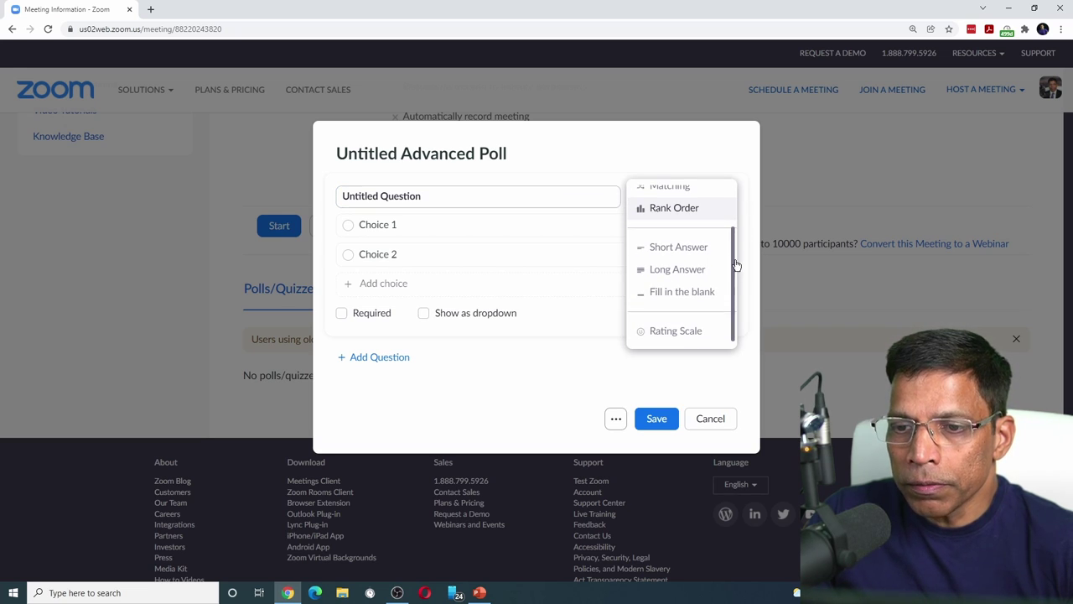
click(643, 209)
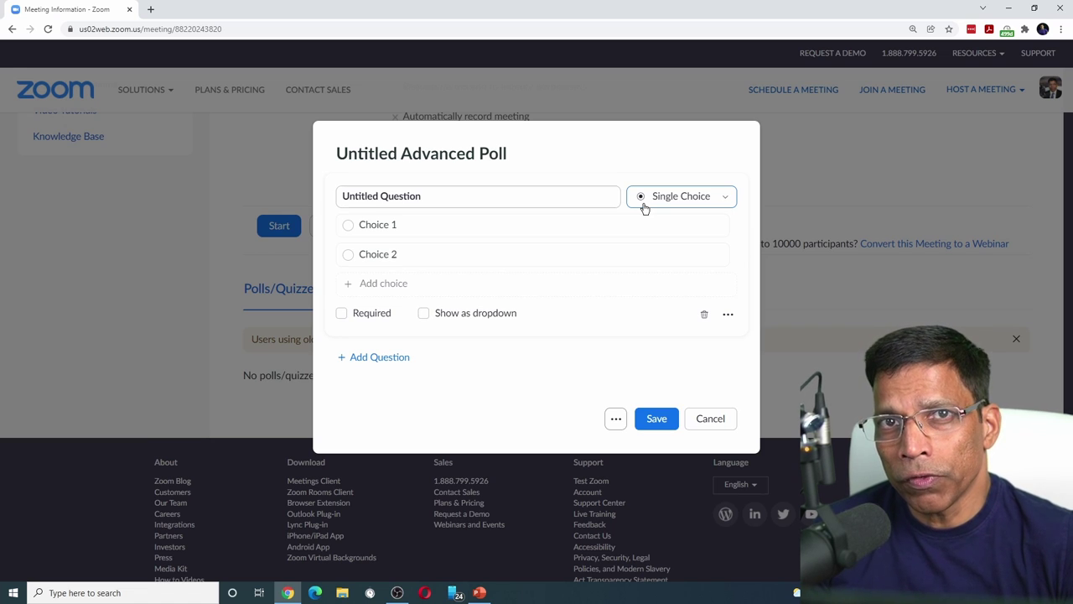
click(575, 198)
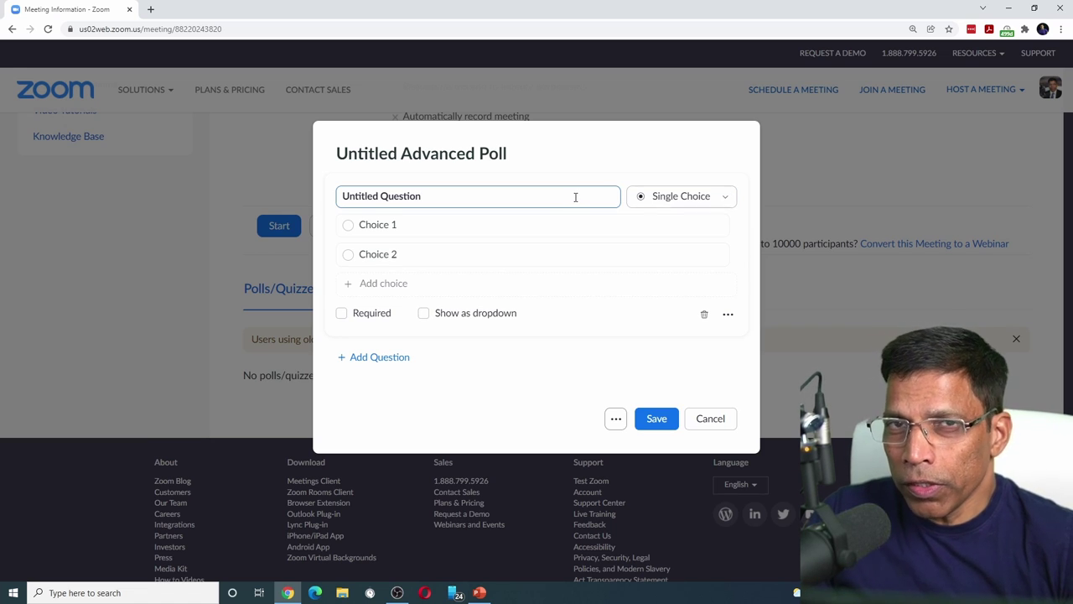
click(726, 200)
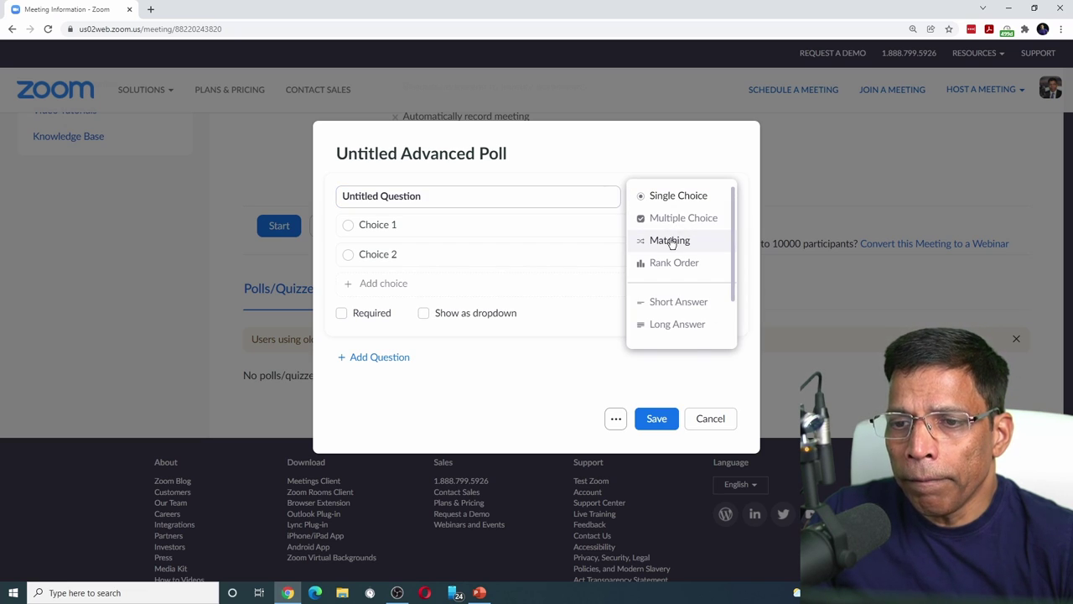
drag(733, 249, 735, 293)
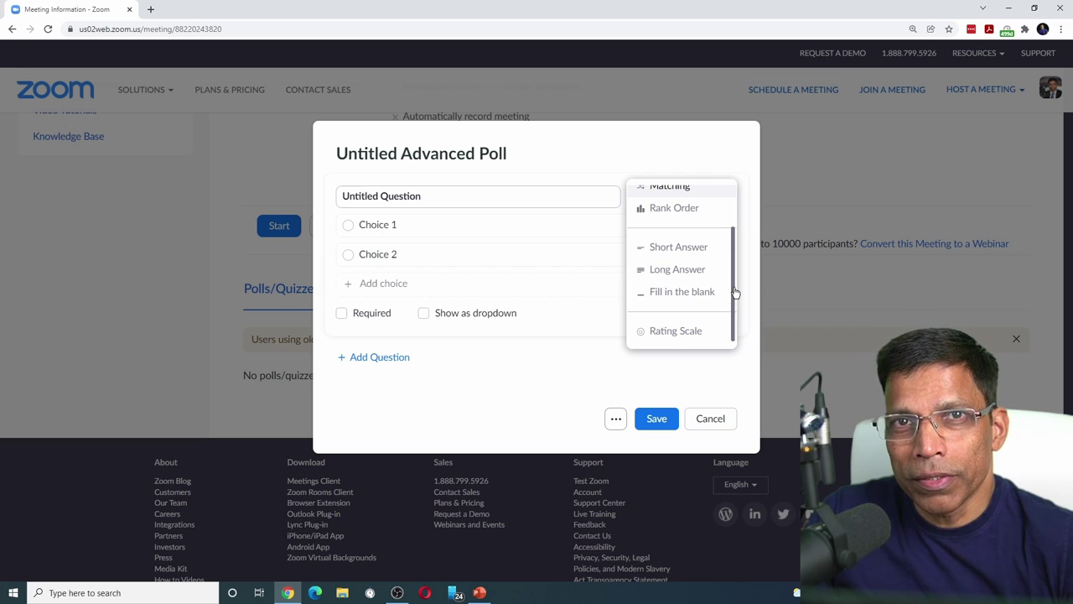
click(411, 195)
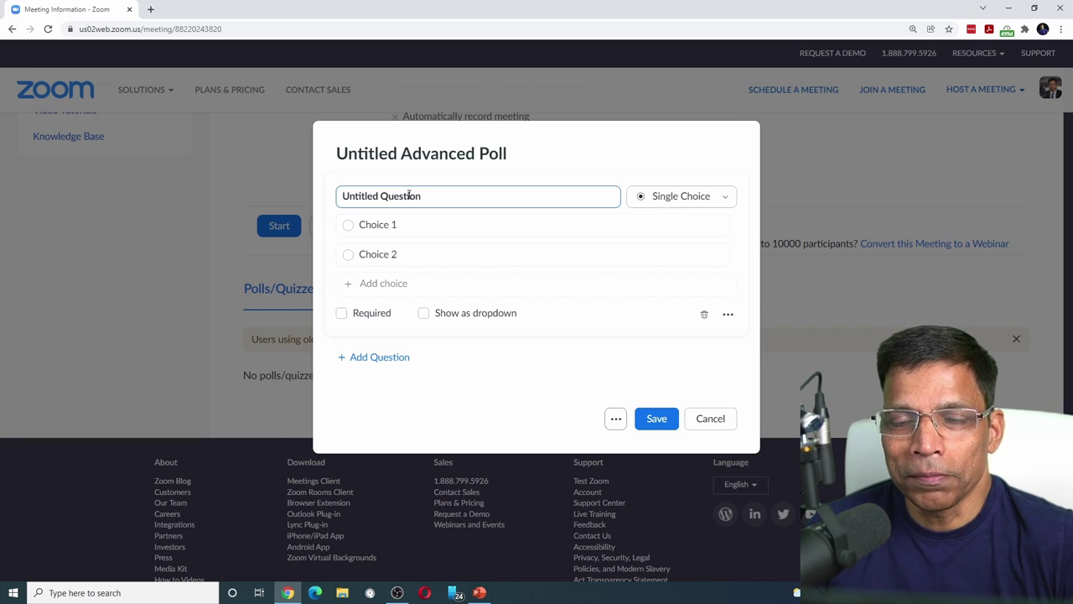
Step: Title the poll "How good is your Geography?" and set the first question to "What is the capital of United States?"
click(384, 153)
text(How good is your Geography?)
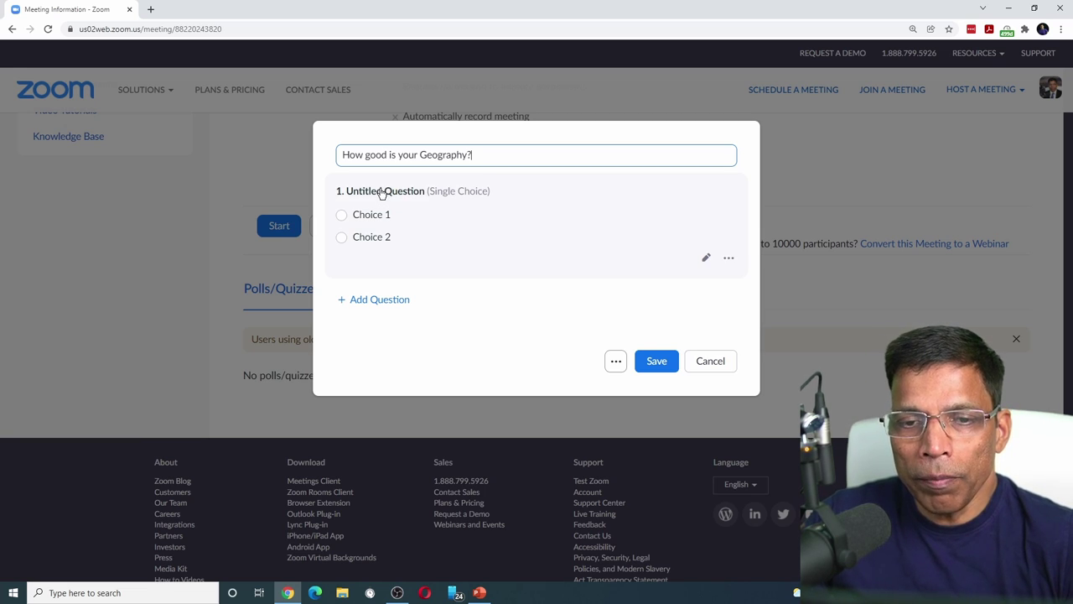
click(383, 192)
text(What is the capital of United States?)
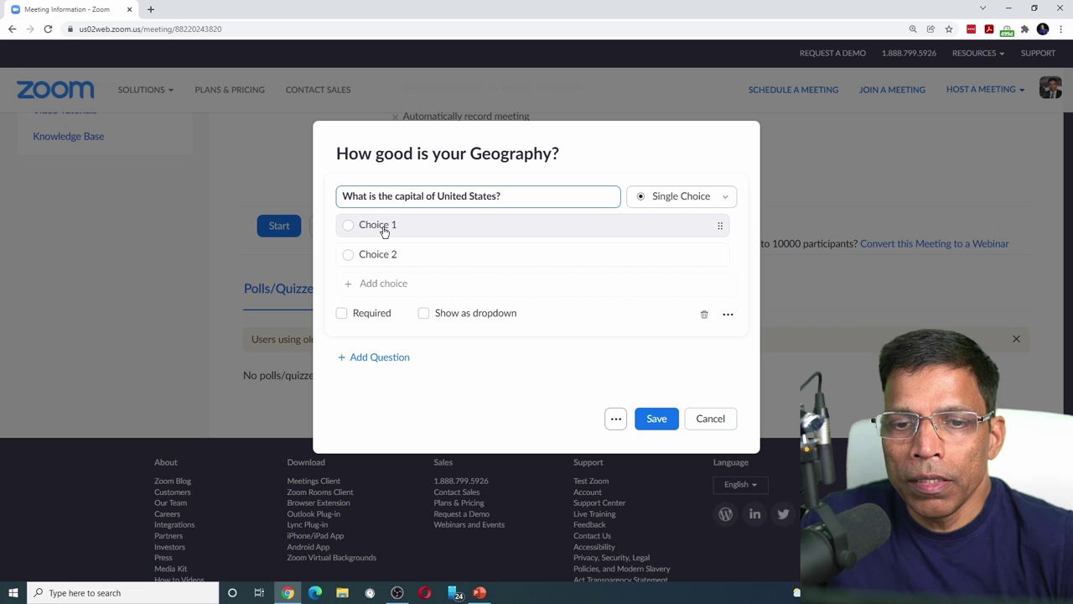
Step: Enter New York, Washington DC, Texas and Seattle as the first question's choices and make the question required
click(408, 227)
text(New York)
key(Tab)
text(W)
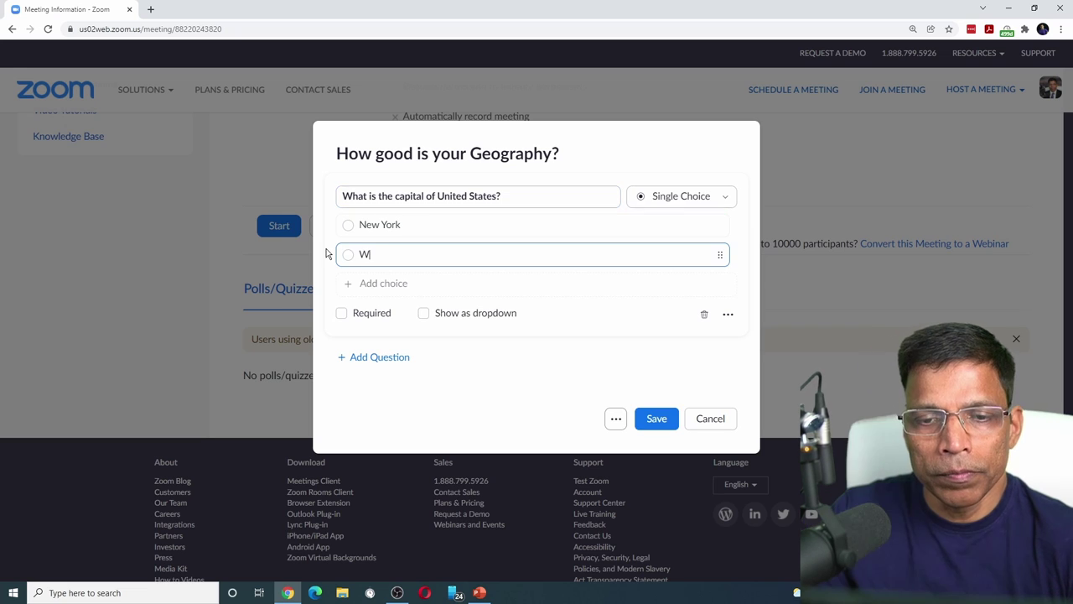
text(ashington DC)
key(Return)
text(Texas)
key(Return)
text(Seattle)
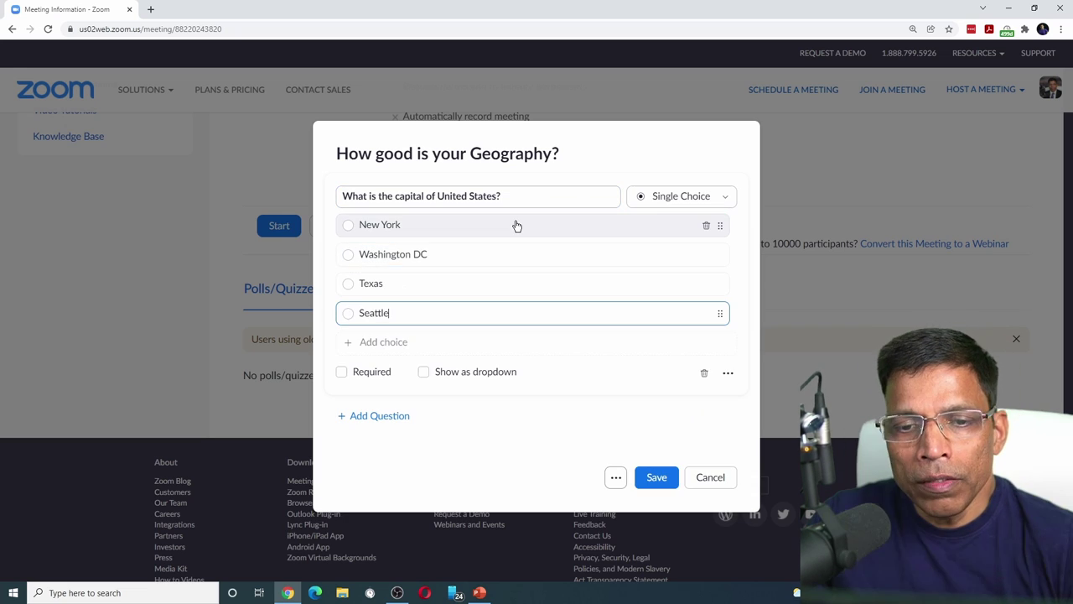
click(497, 318)
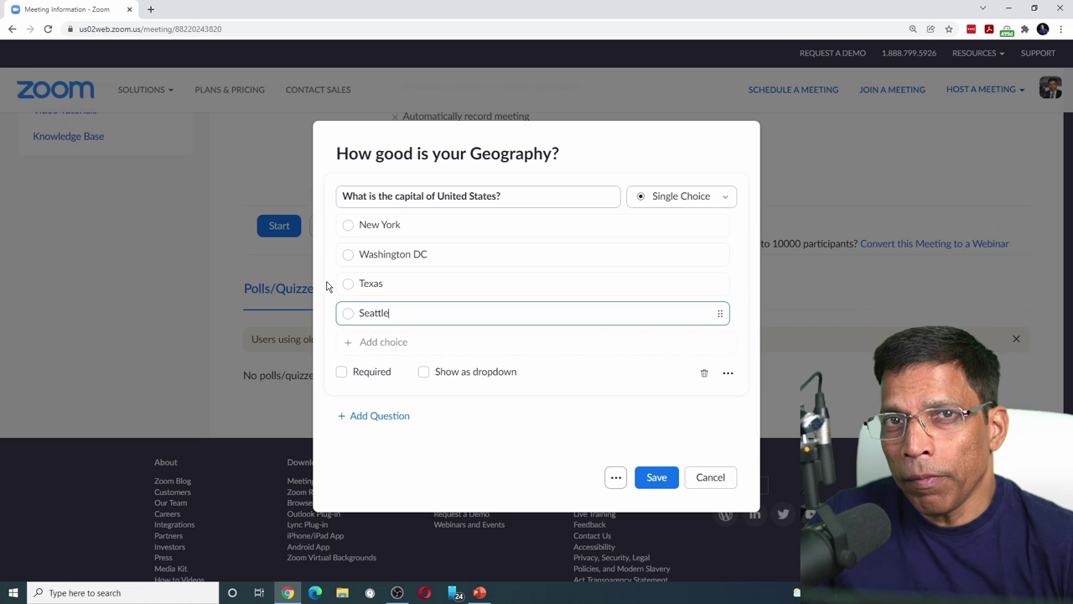
click(342, 374)
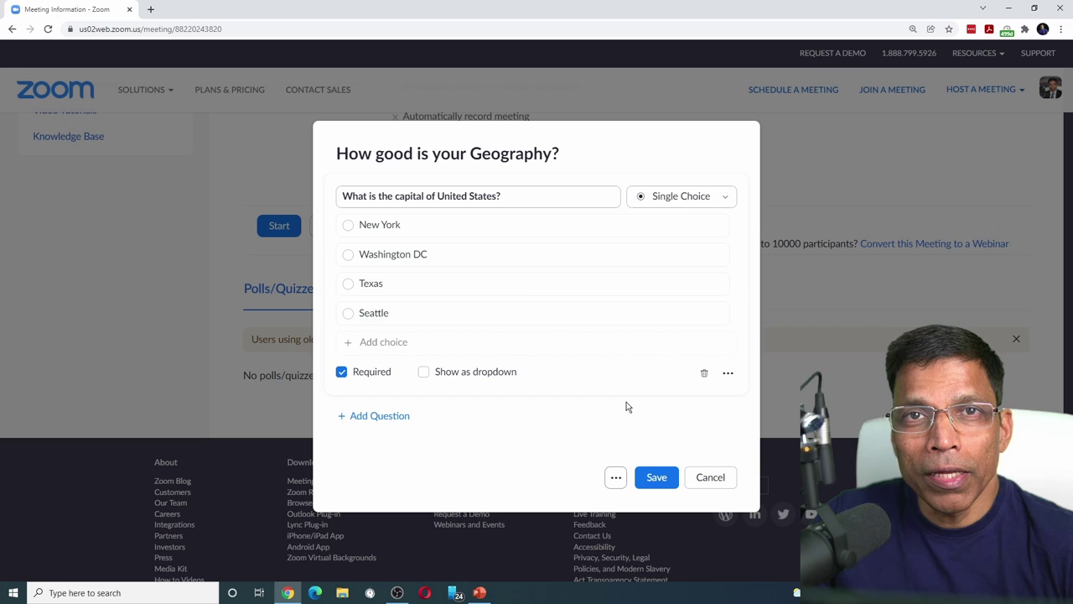
Step: Upload the USA map image from the Desktop folder to the first question
click(728, 372)
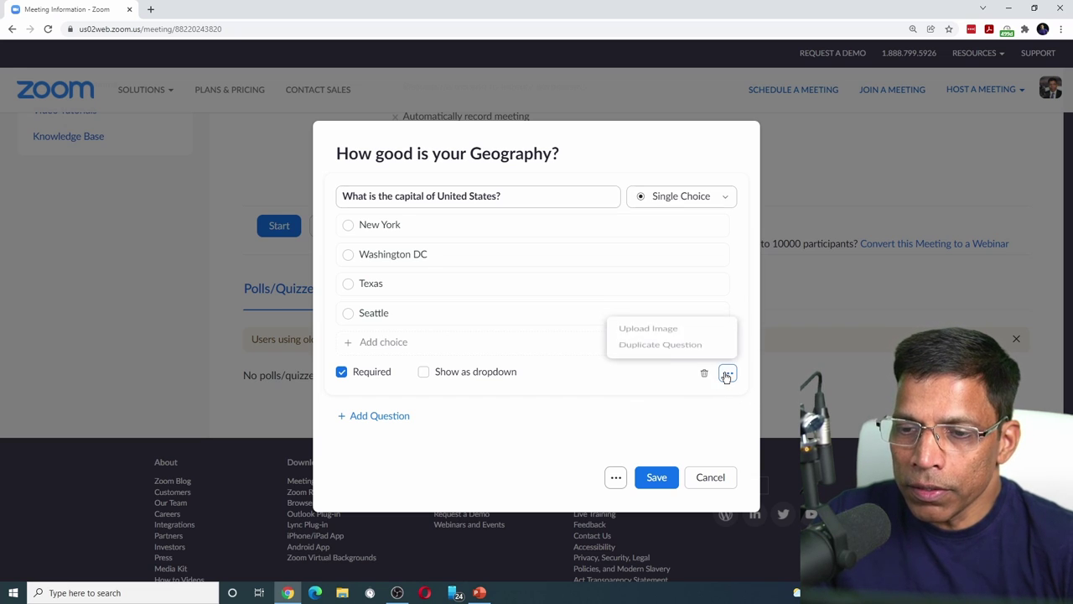
click(672, 322)
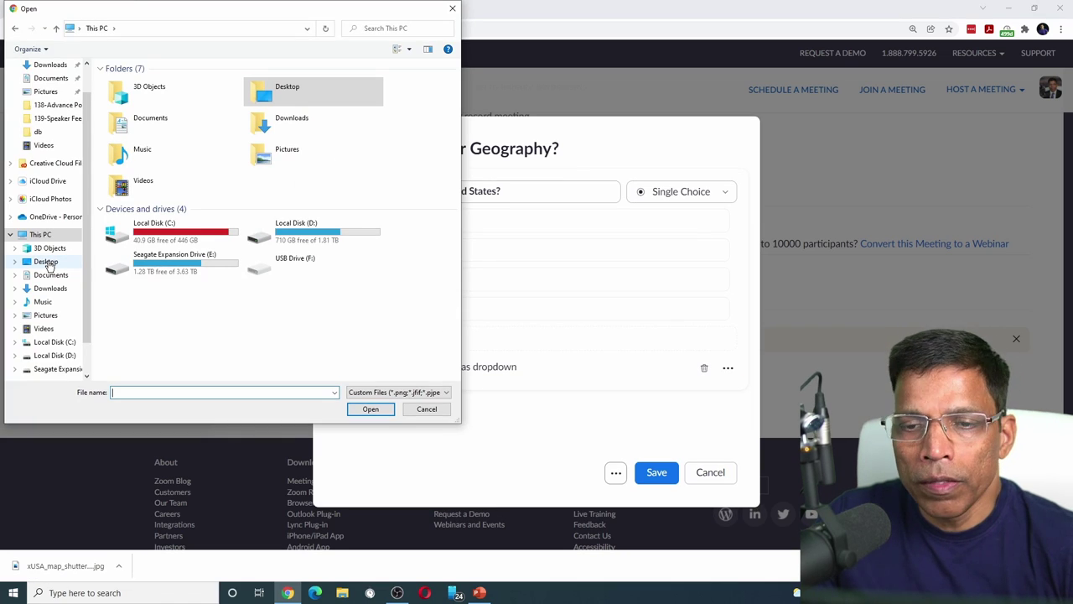
click(46, 261)
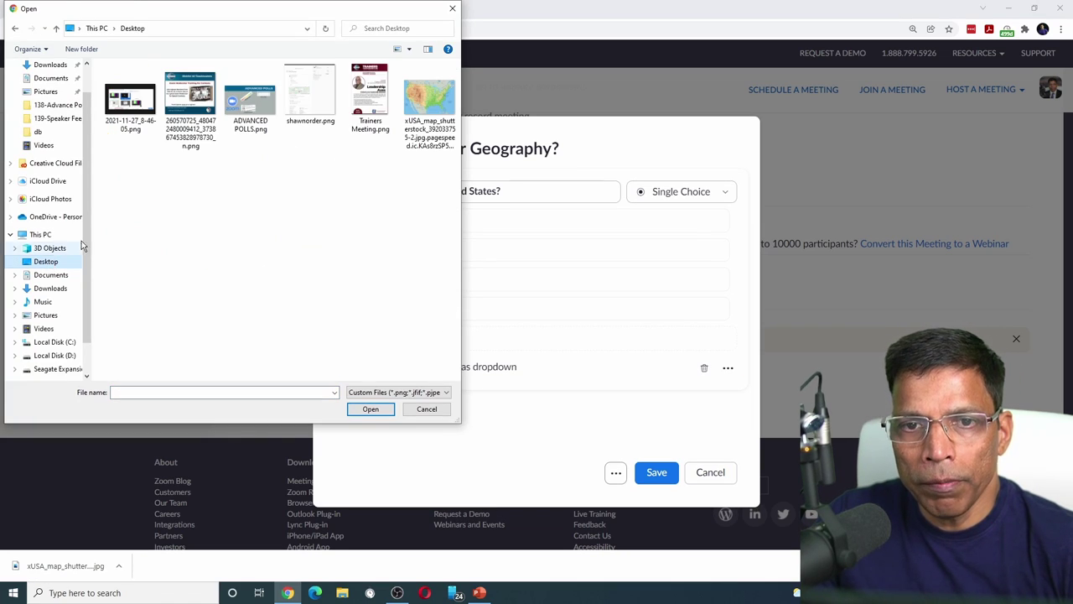
click(429, 99)
click(382, 414)
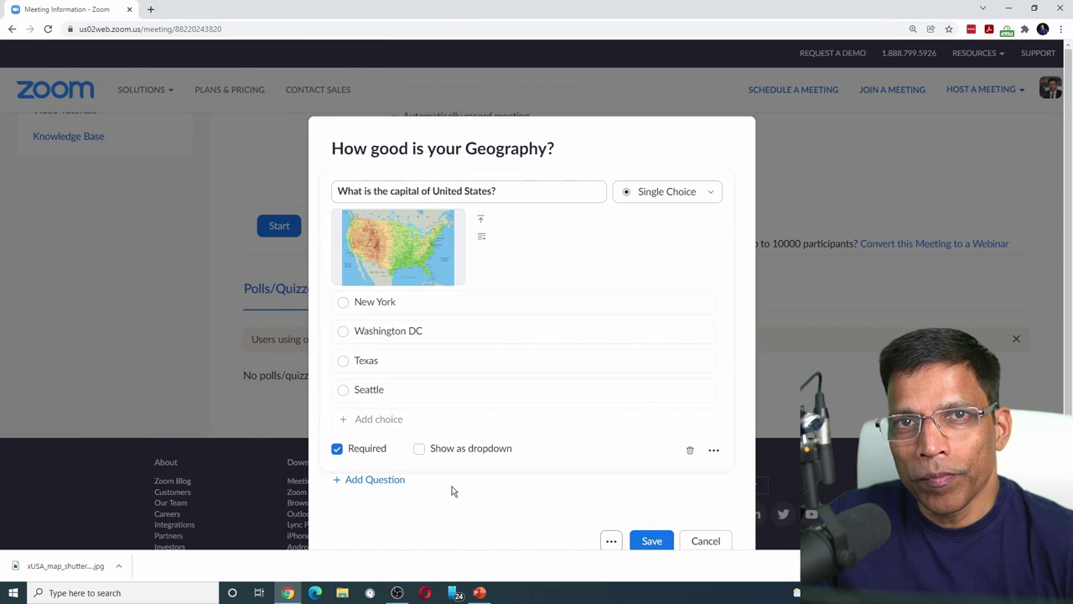
Step: Add the multiple-choice question "Which countries from this list are part of the EU (European Union)?" with choices United Kingdom, France, Germany and Russia
click(392, 481)
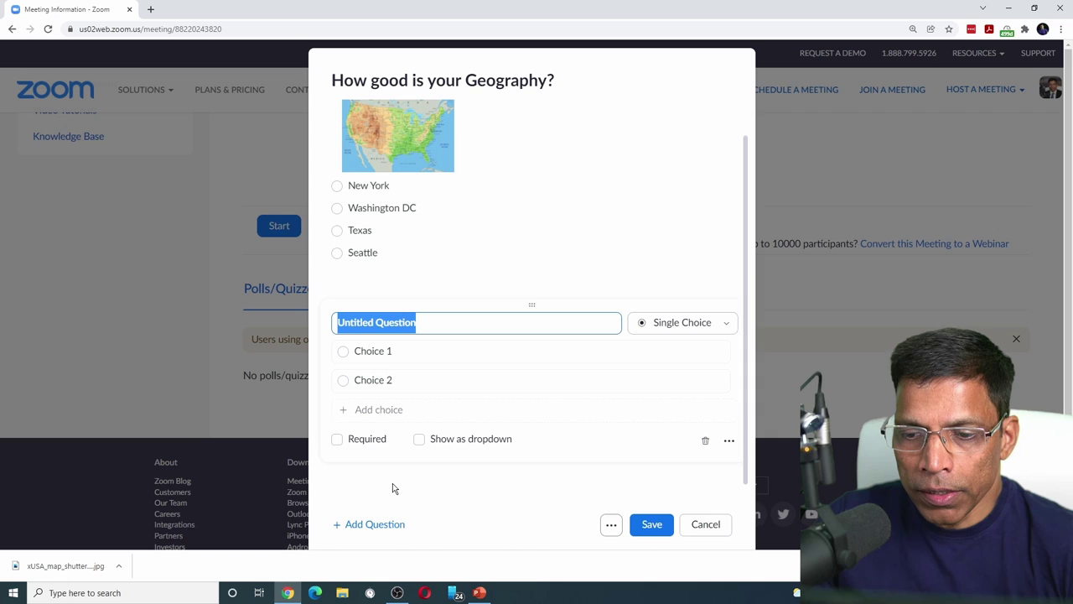
click(726, 327)
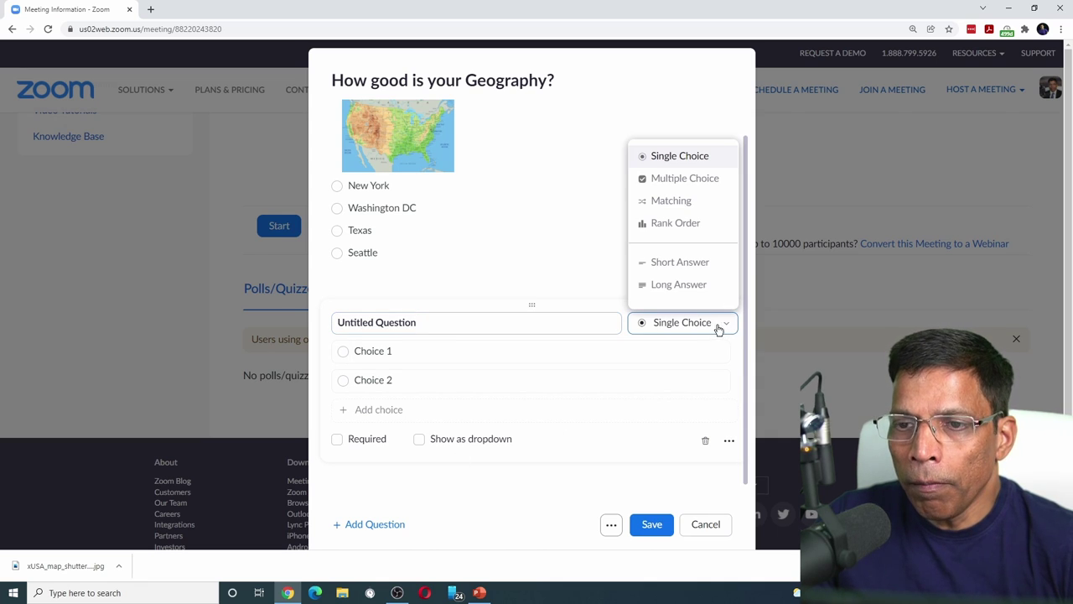
click(699, 180)
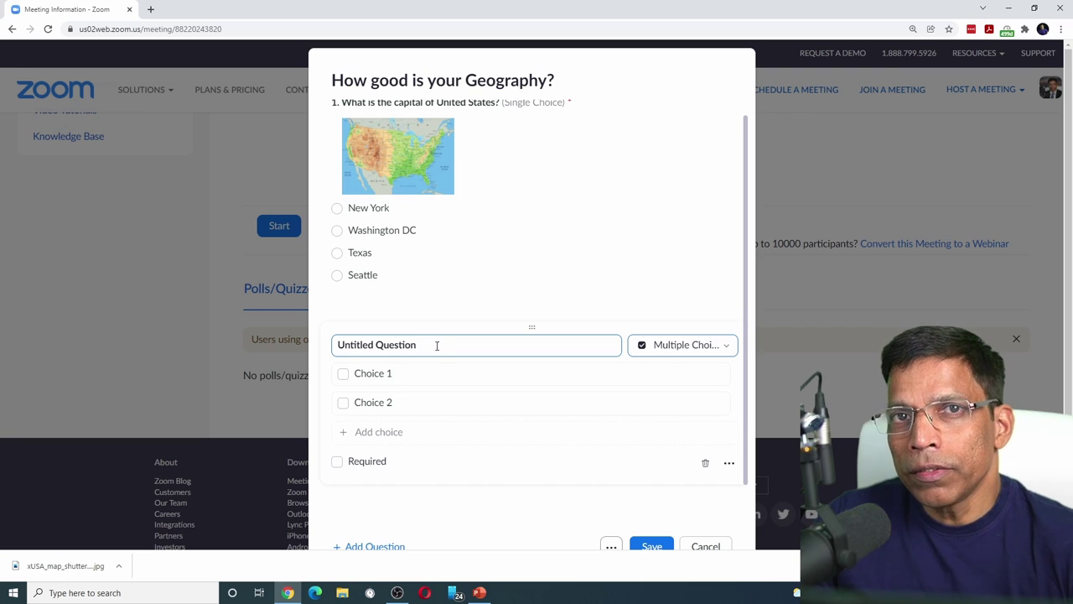
drag(436, 345, 337, 344)
key(ctrl+v)
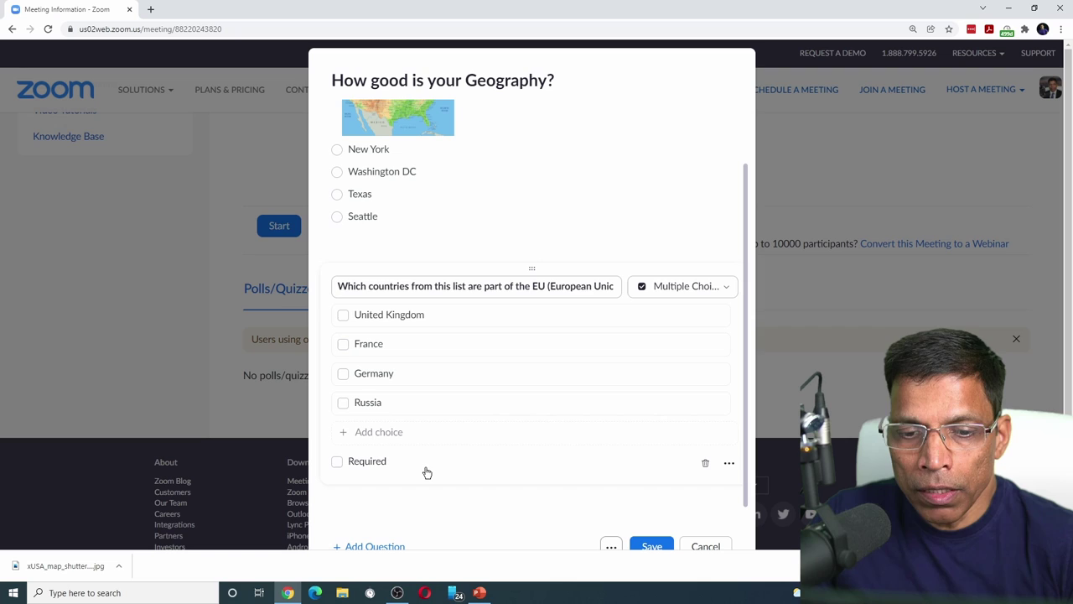
Step: Make the European Union question required and attach the EU flag image to it
click(336, 463)
click(730, 463)
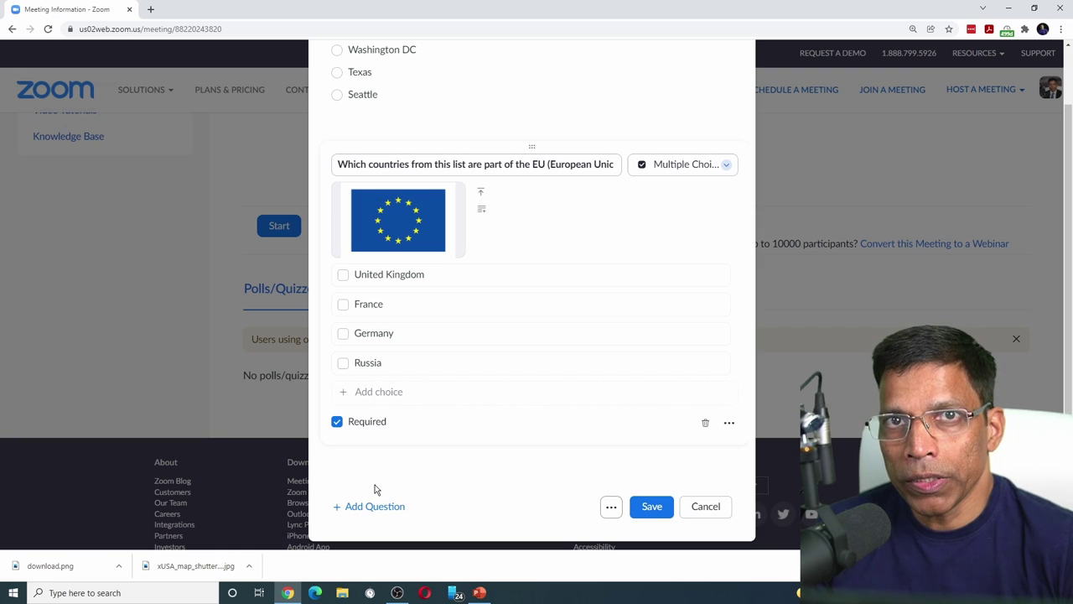
Step: Add a third question of type Matching with the text "Where will you find these mountains?"
click(357, 509)
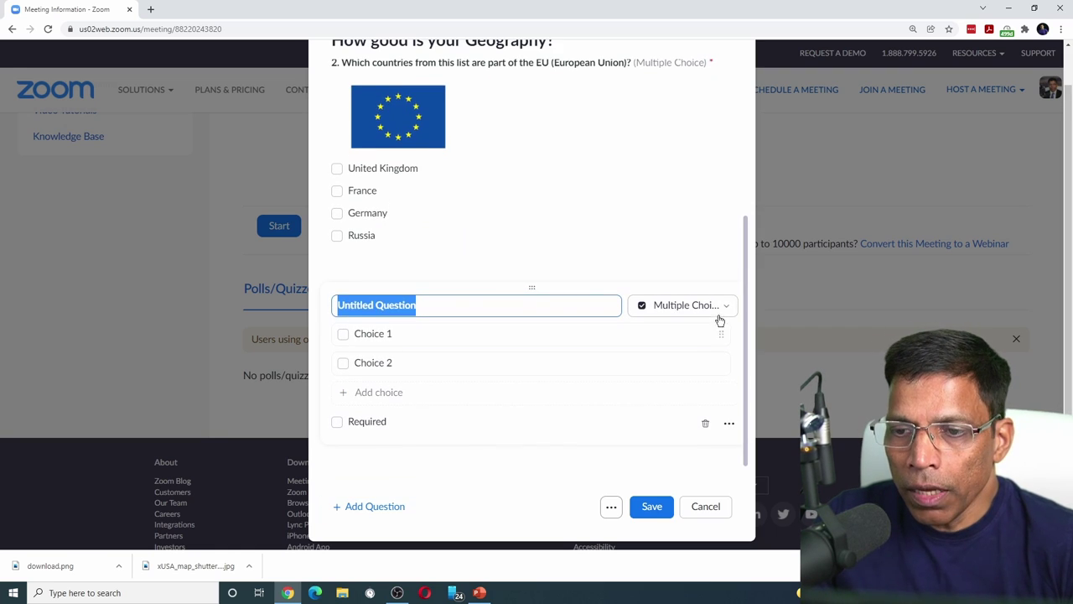
click(726, 307)
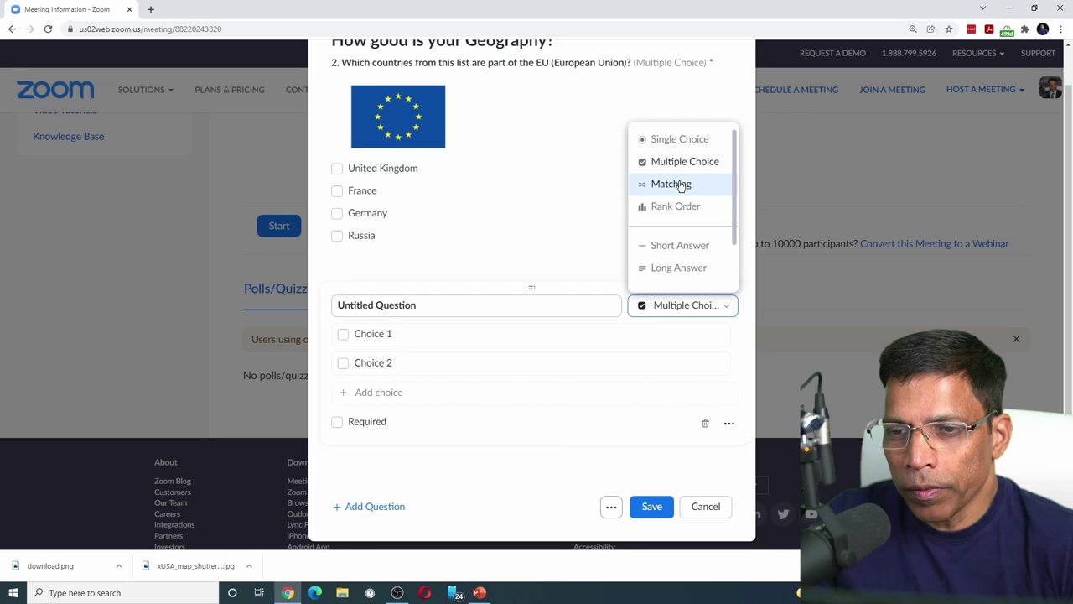
click(671, 184)
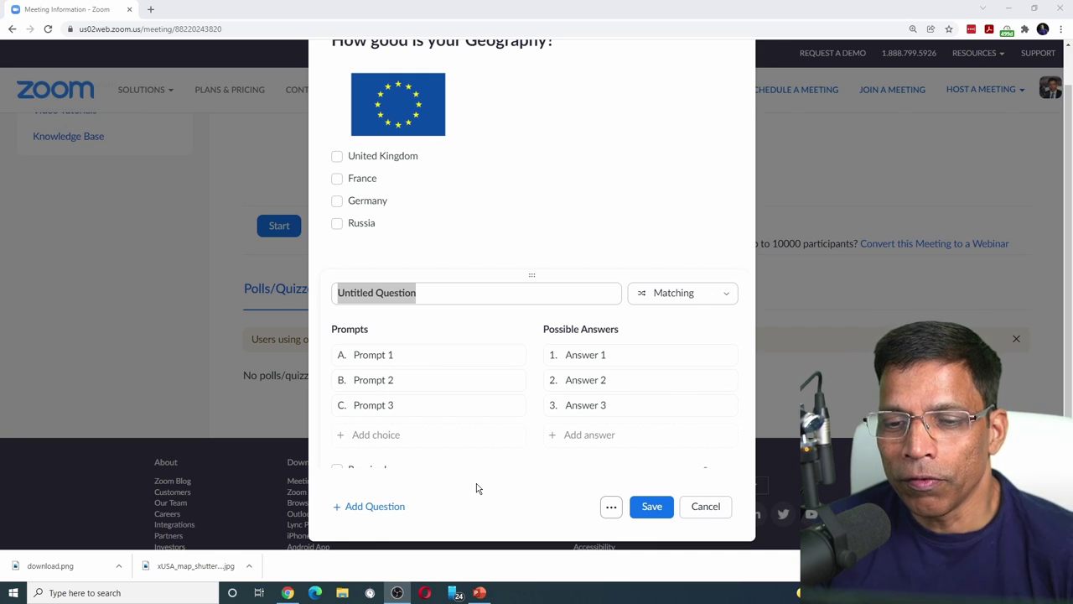
click(336, 292)
text(Where will you find these mountains?)
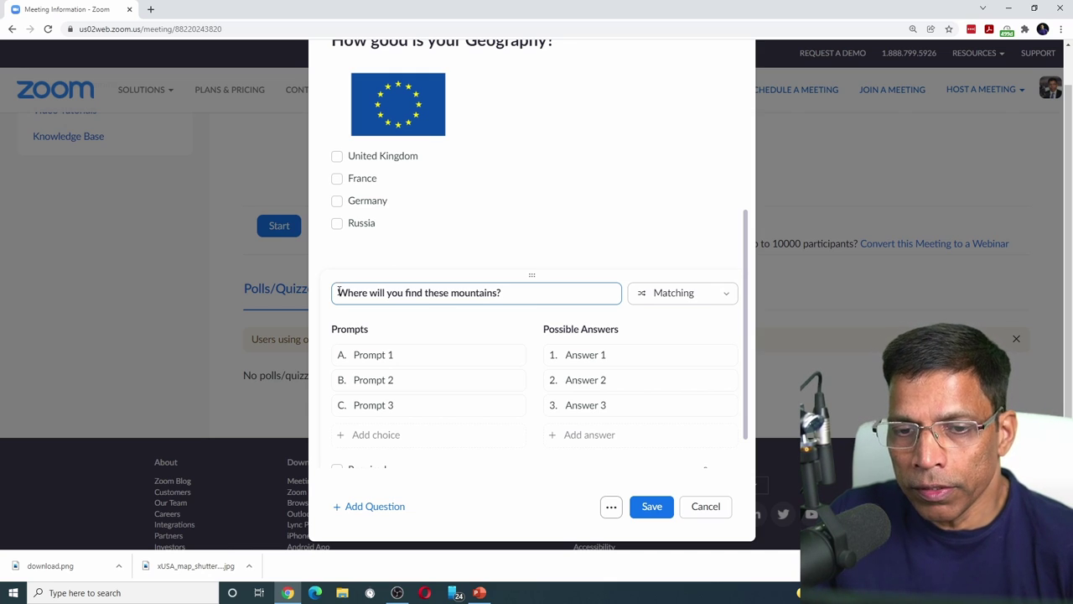
Step: Enter Mount Everest, K2, Mount Fuji and Mount Kilimanjaro as the matching question's four prompts
click(405, 356)
text(Mount Everest K2 Mount Fuji Mount Kilimanjaro)
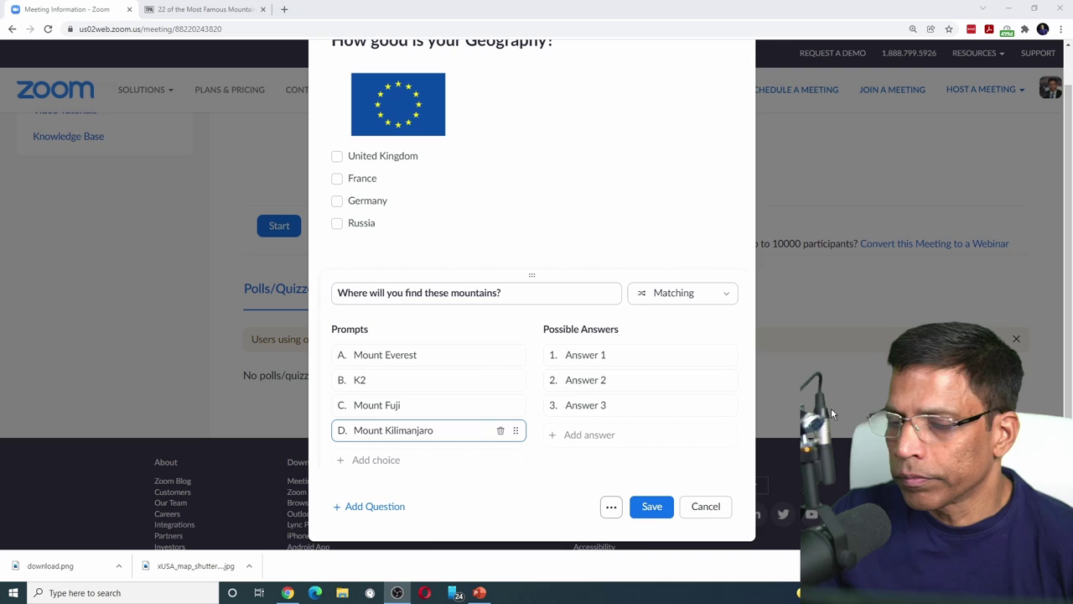
scroll(470, 328, down, 1)
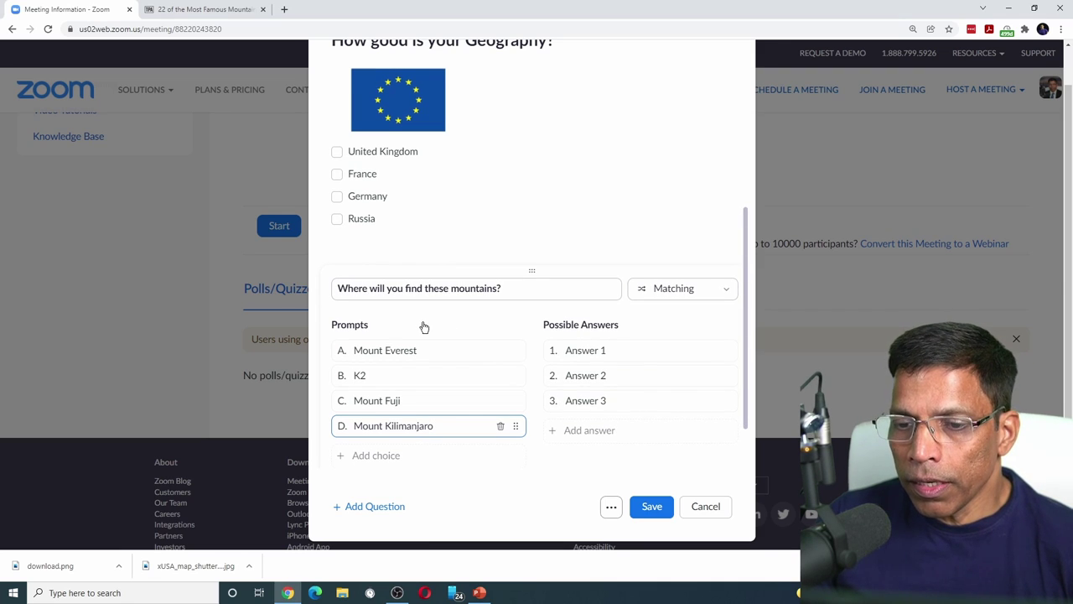
Step: Enter Pakistan/China, Japan, Tanzania, Nepal/China and India as the mountains question's possible answers, attach a mountain image, and make the question required
click(630, 352)
text(Pakistan/China Japan Tanzania Nepal/China)
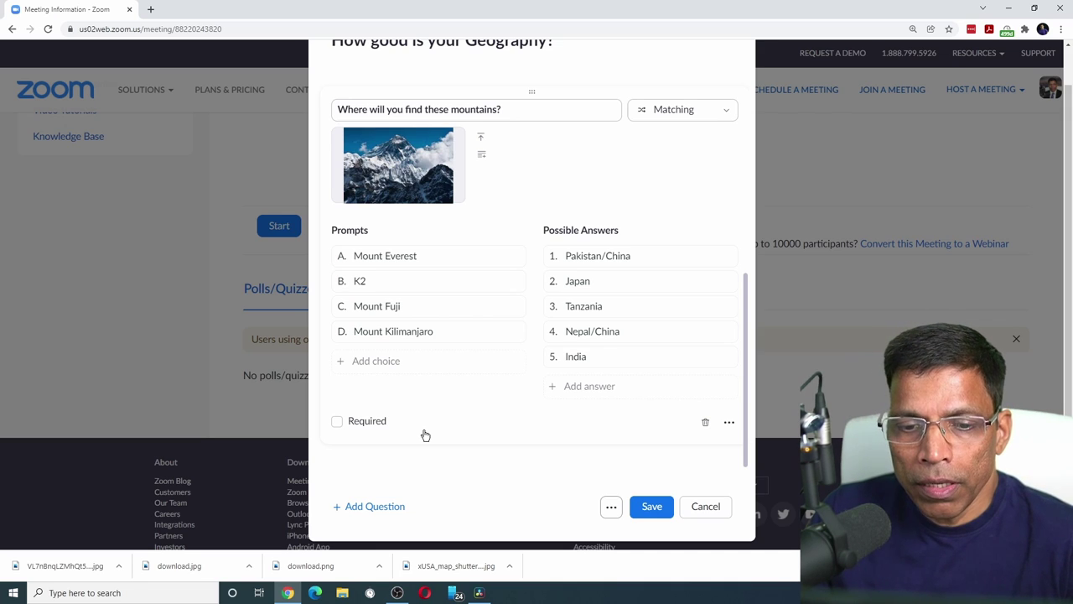
click(337, 422)
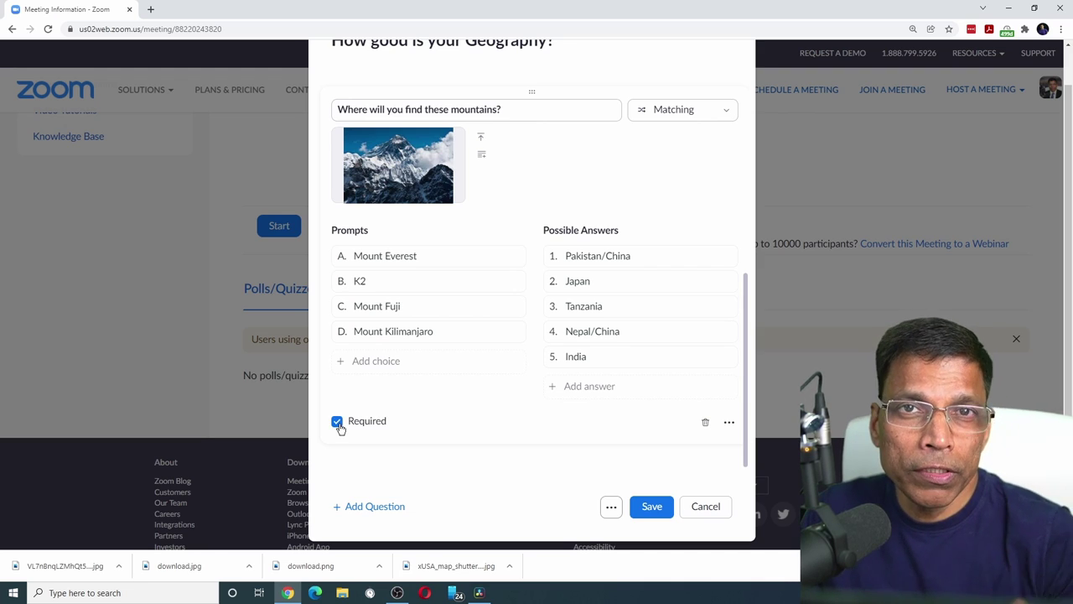
Step: Add a fourth question of type Fill in the blank reading "The largest planet in the Solar System is <blank 1>"
click(372, 507)
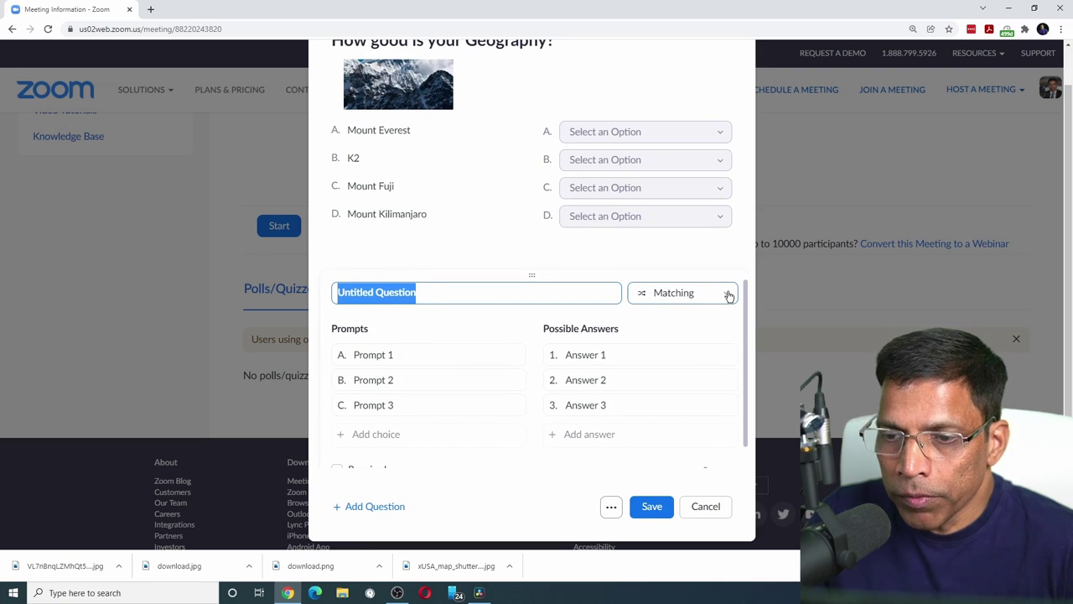
click(726, 300)
scroll(698, 193, down, 2)
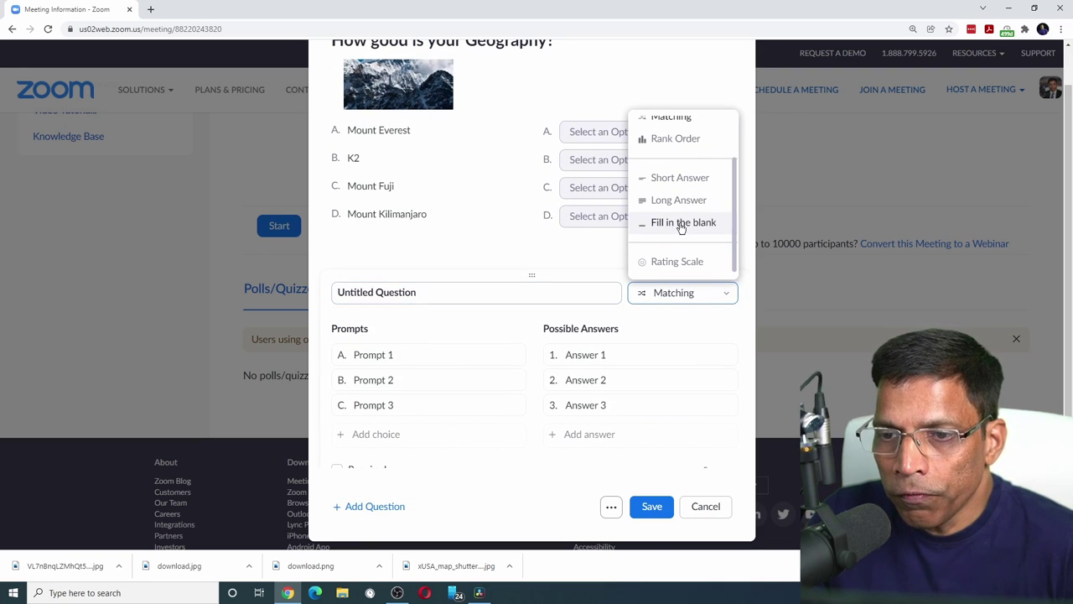
click(681, 223)
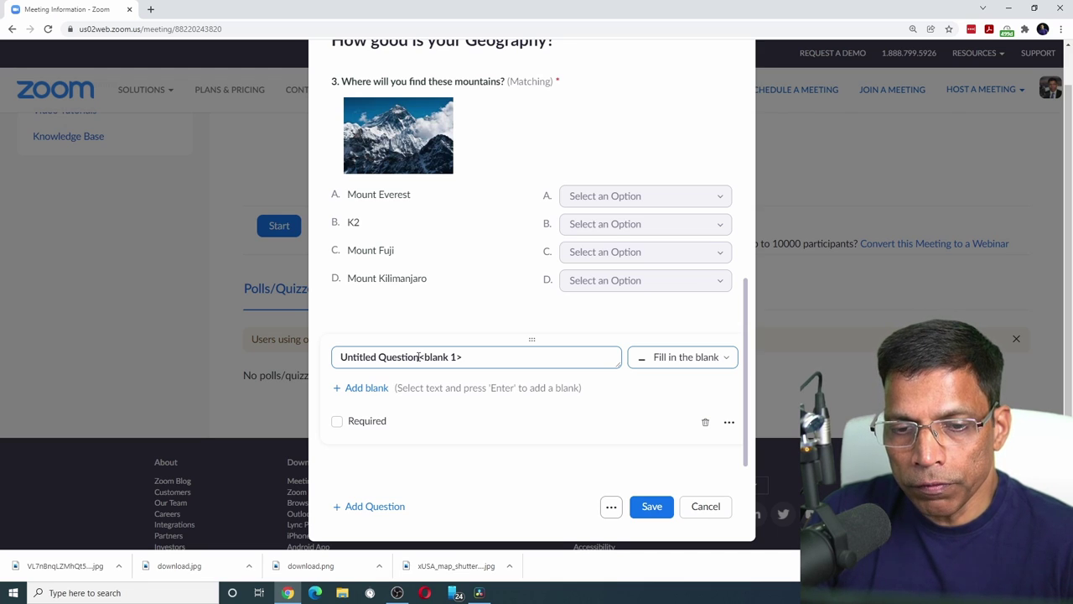
drag(419, 357, 317, 354)
text(The largest planet in the Solar System is)
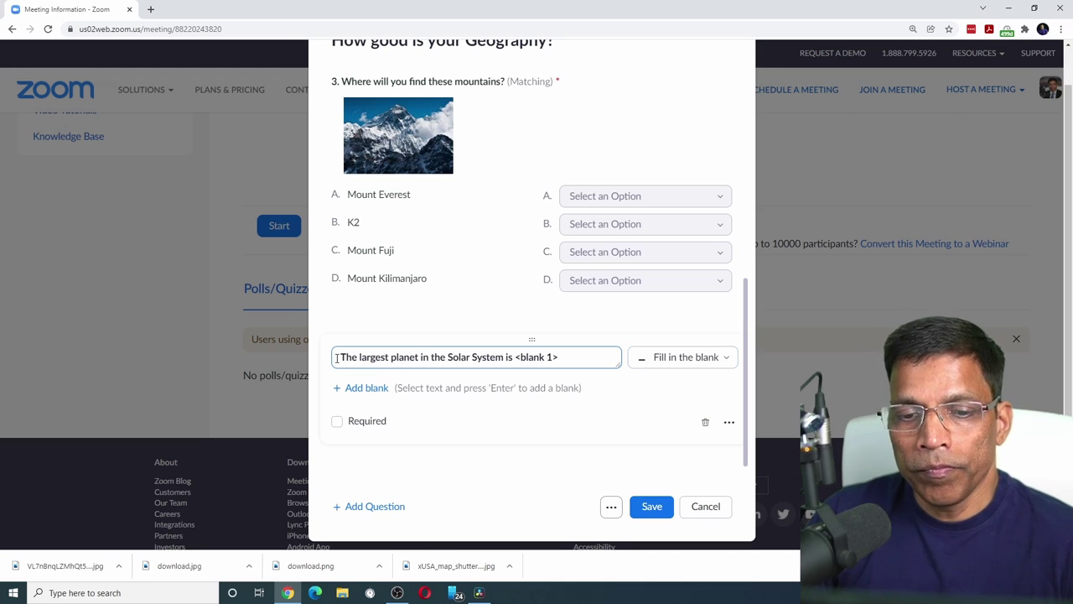
Step: Make the largest-planet question required and attach the solar system image to it
click(338, 425)
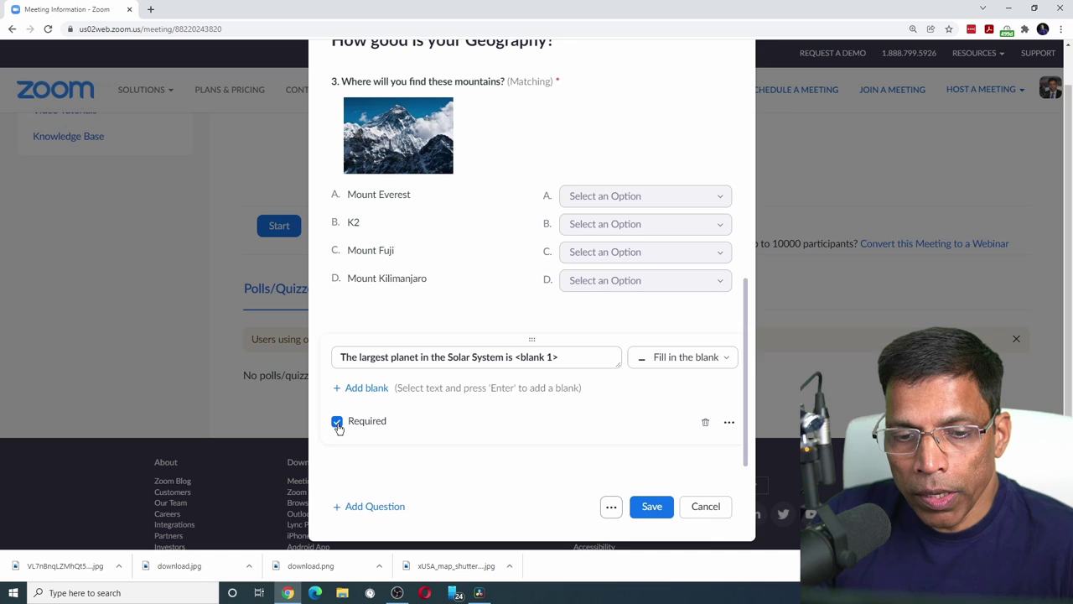
click(727, 423)
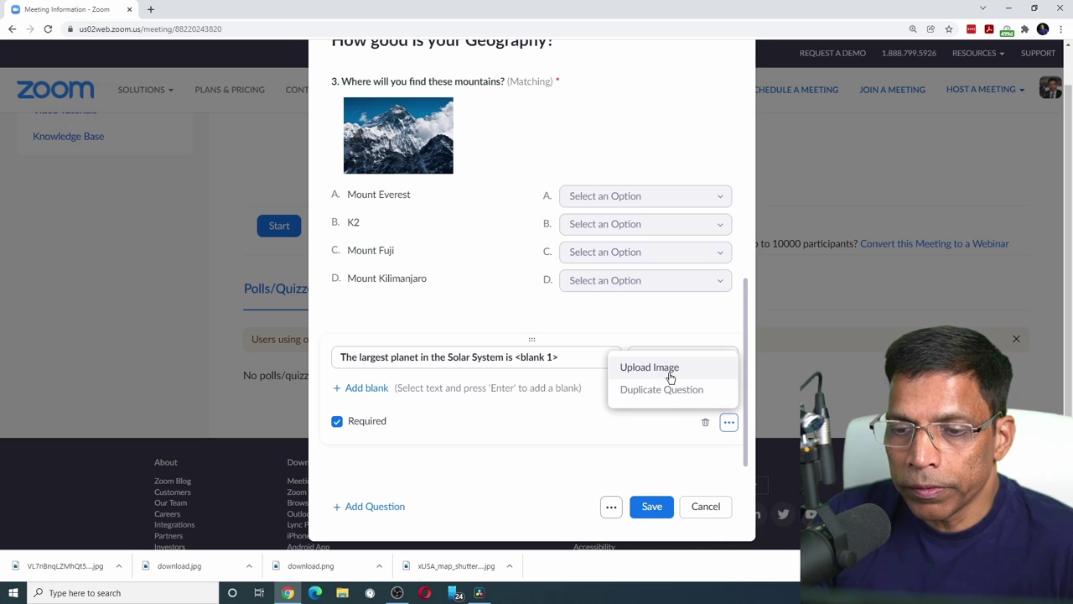
click(467, 323)
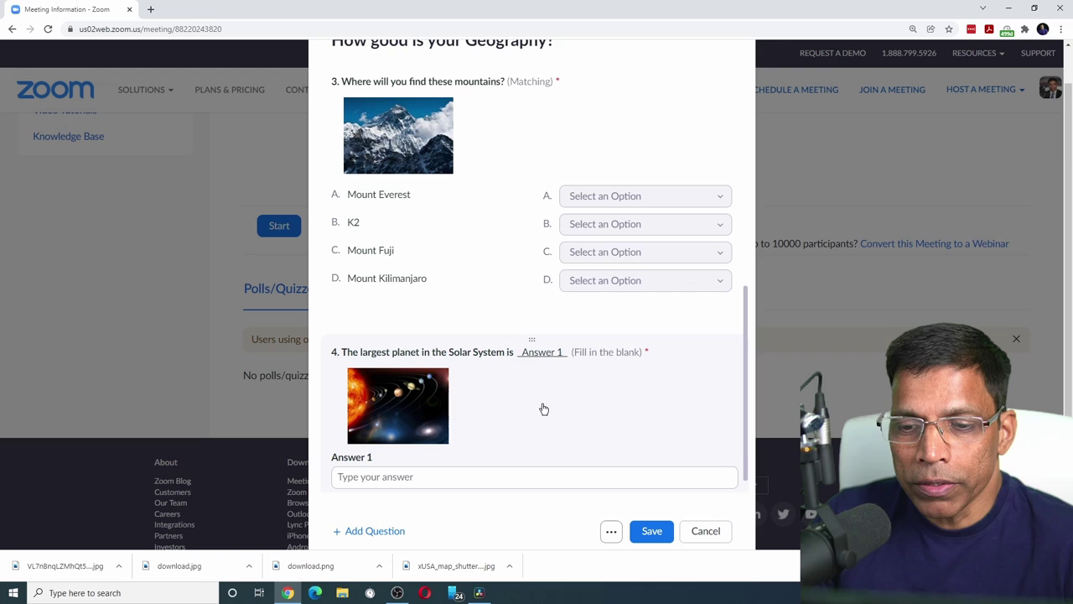
Step: Turn the poll into a quiz with correct answers and set Washington DC as the correct capital of United States
click(612, 532)
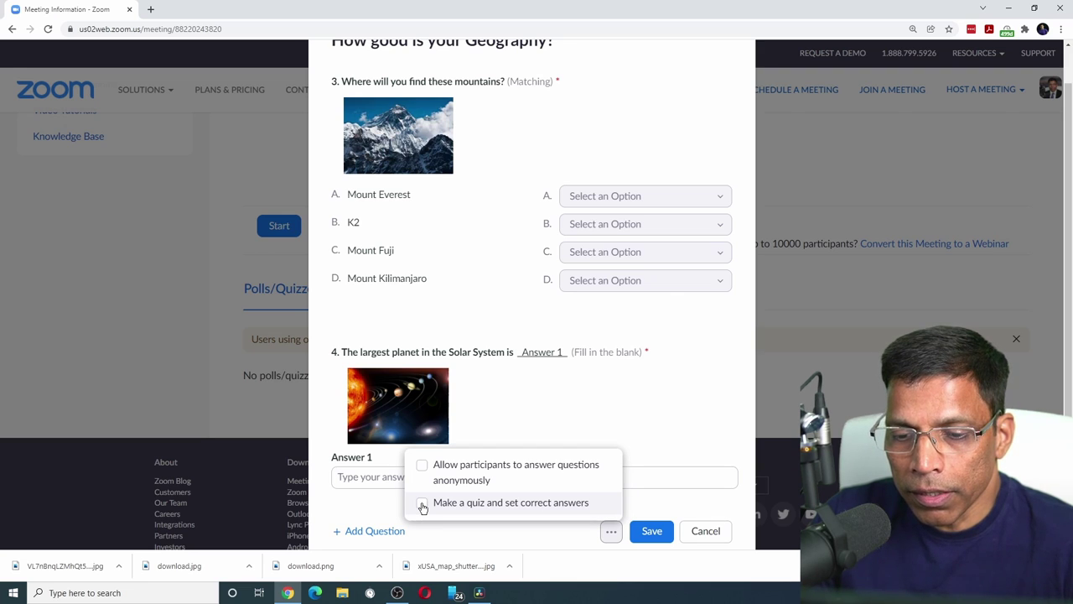
click(422, 505)
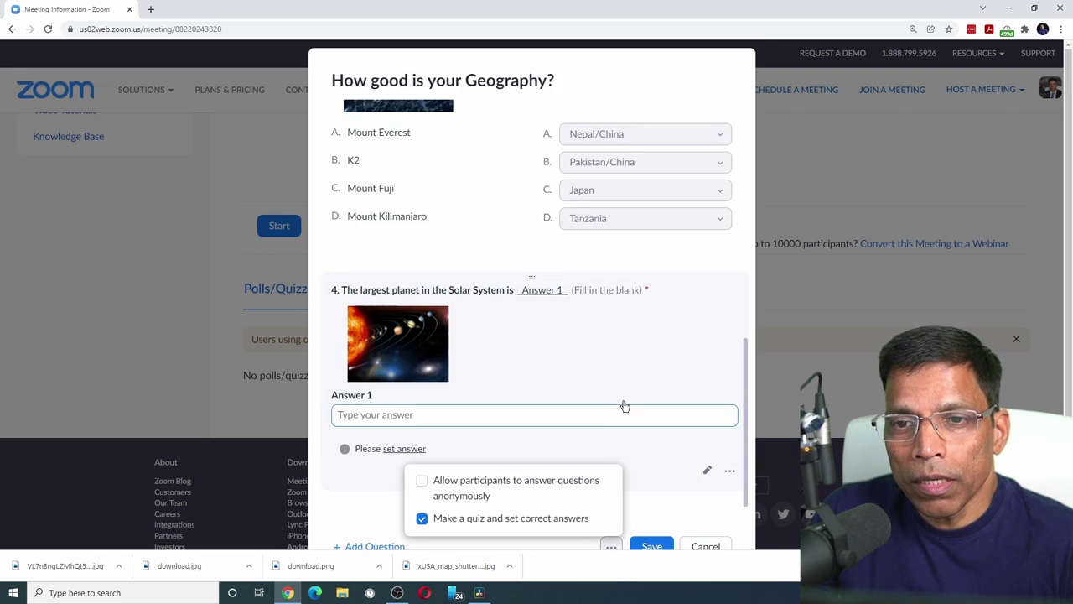
scroll(624, 406, up, 10)
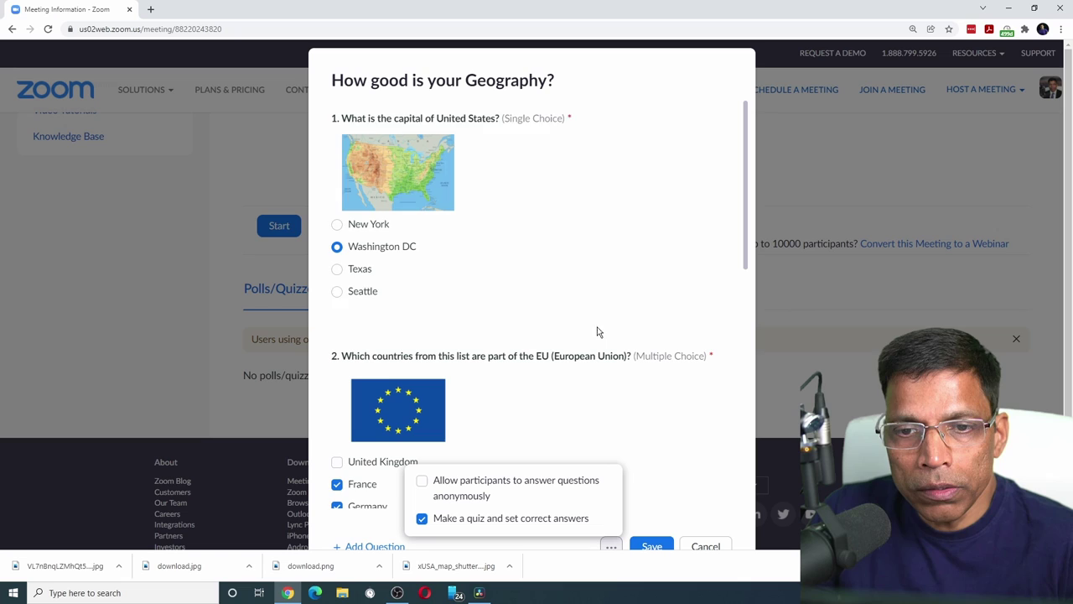
click(539, 218)
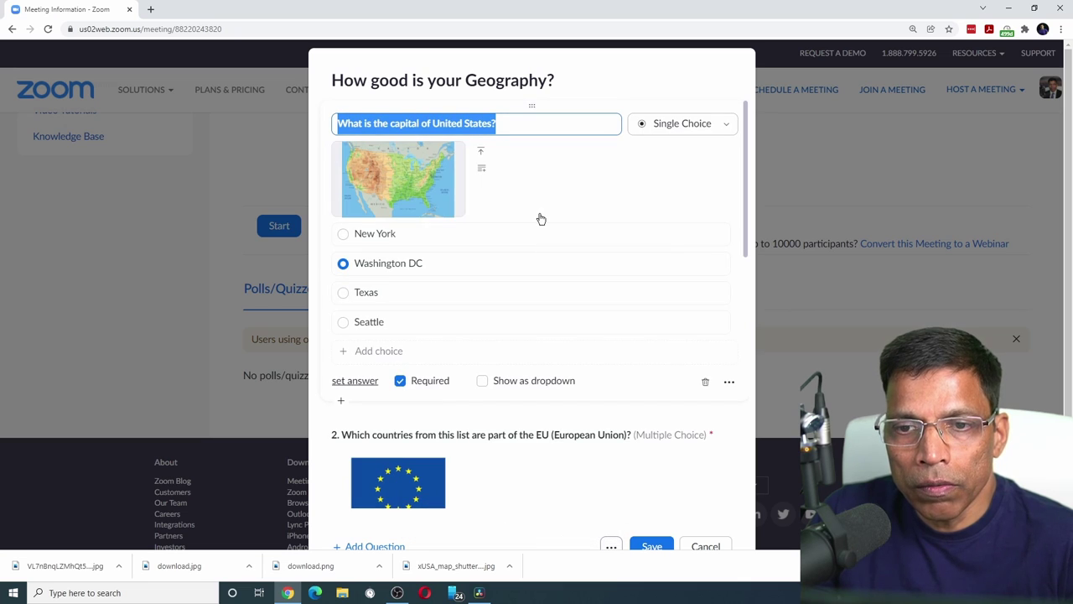
click(349, 382)
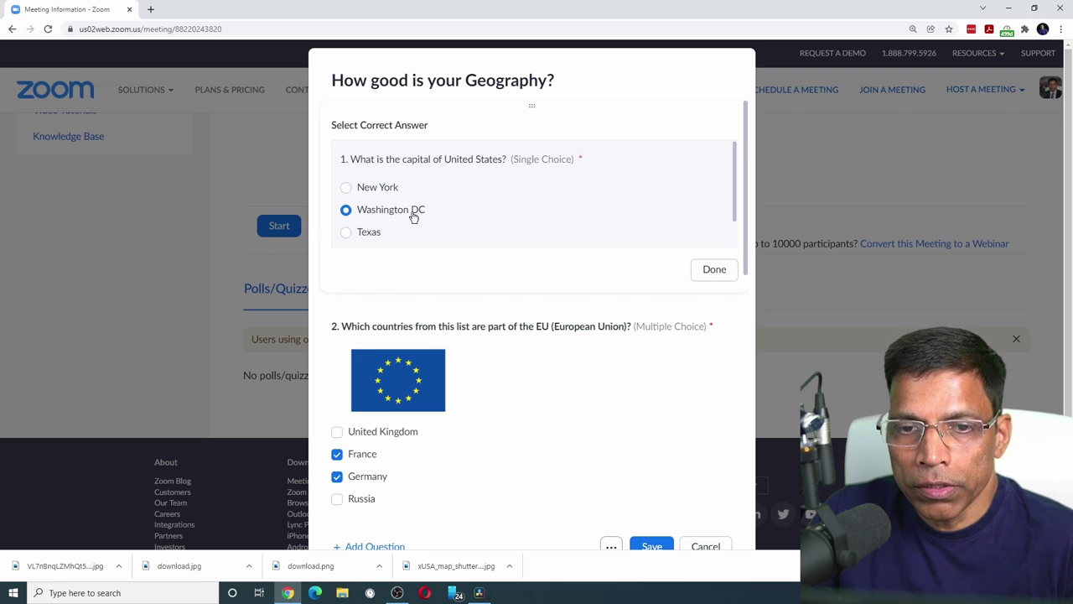
Step: Select Pakistan/China as the match for Mount Everest in the mountains question's correct answers
scroll(395, 376, down, 2)
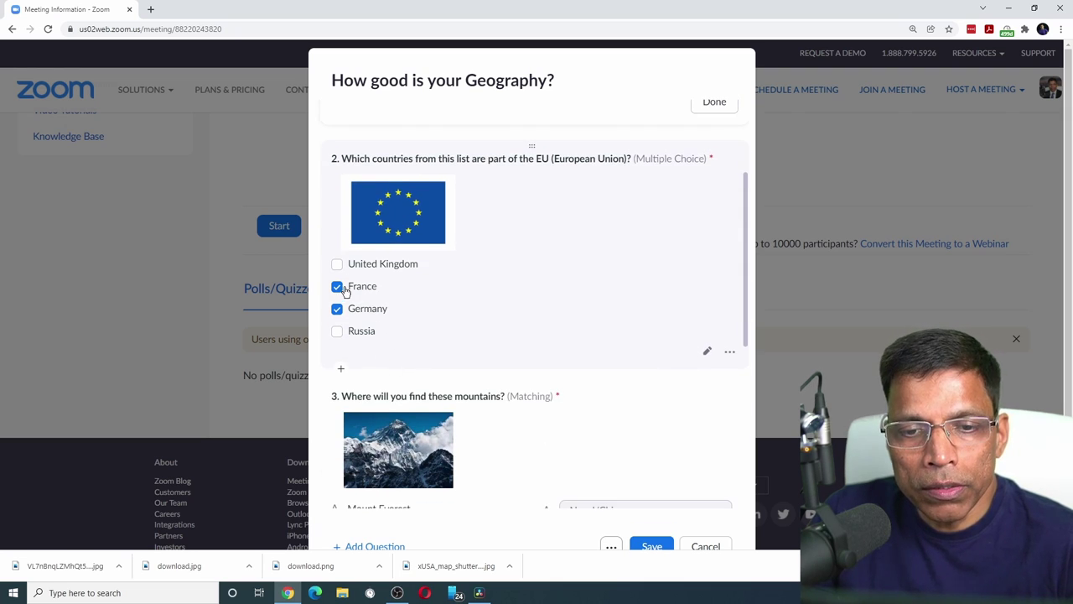
scroll(394, 265, down, 4)
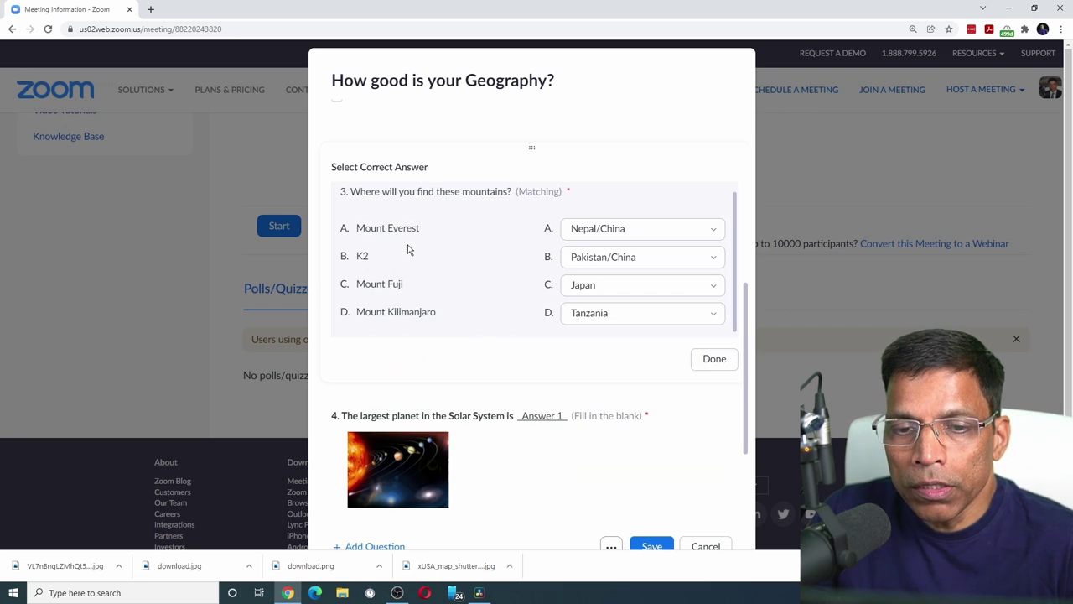
click(711, 232)
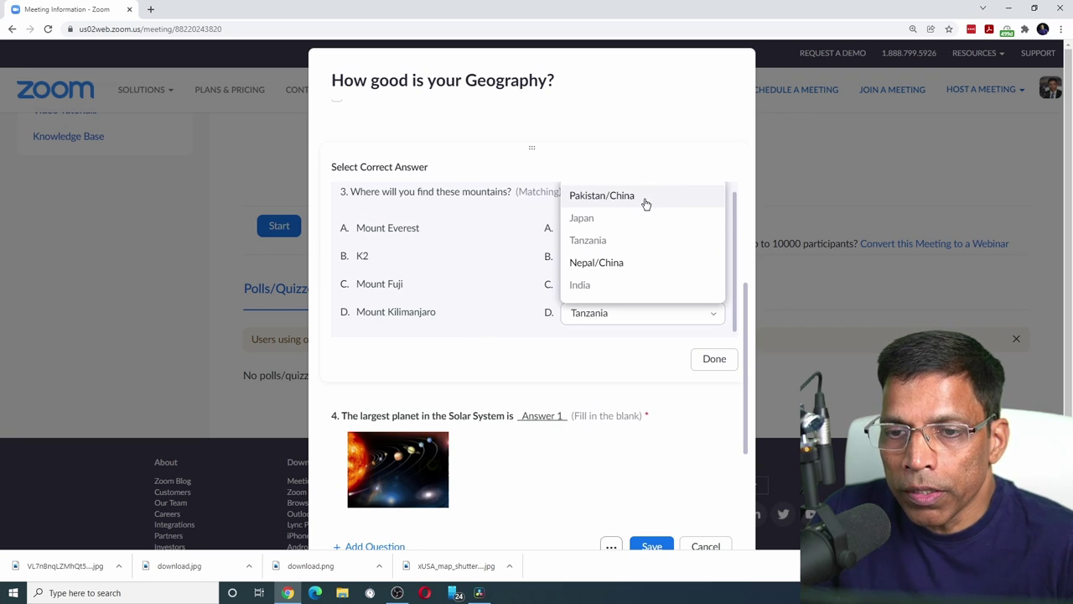
scroll(391, 405, down, 2)
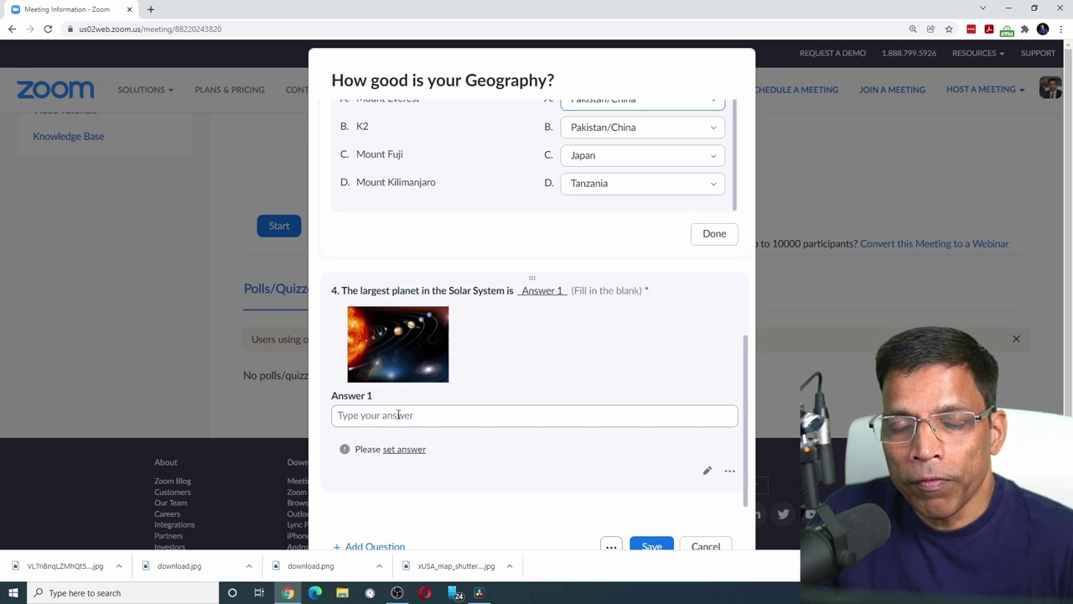
Step: Set Jupiter as the correct answer to the largest-planet question and save the quiz
click(405, 450)
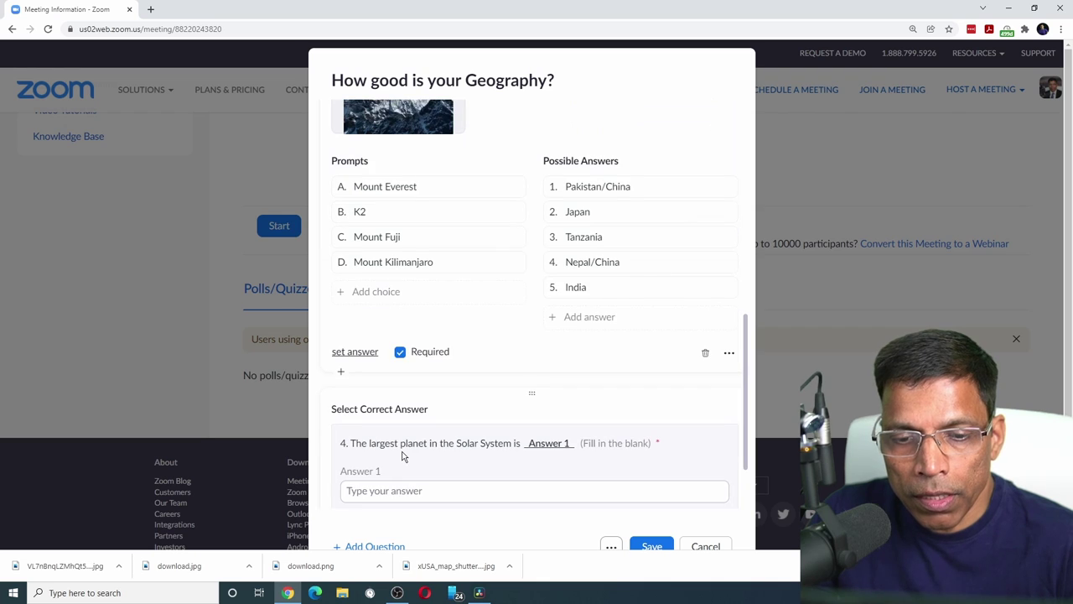
click(358, 492)
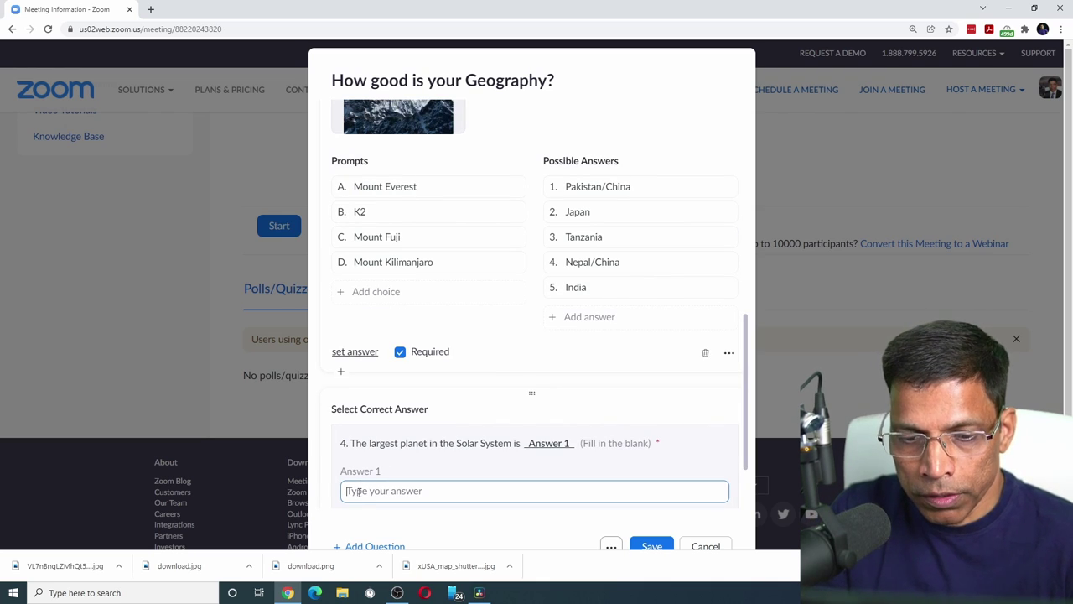
text(Jupiter)
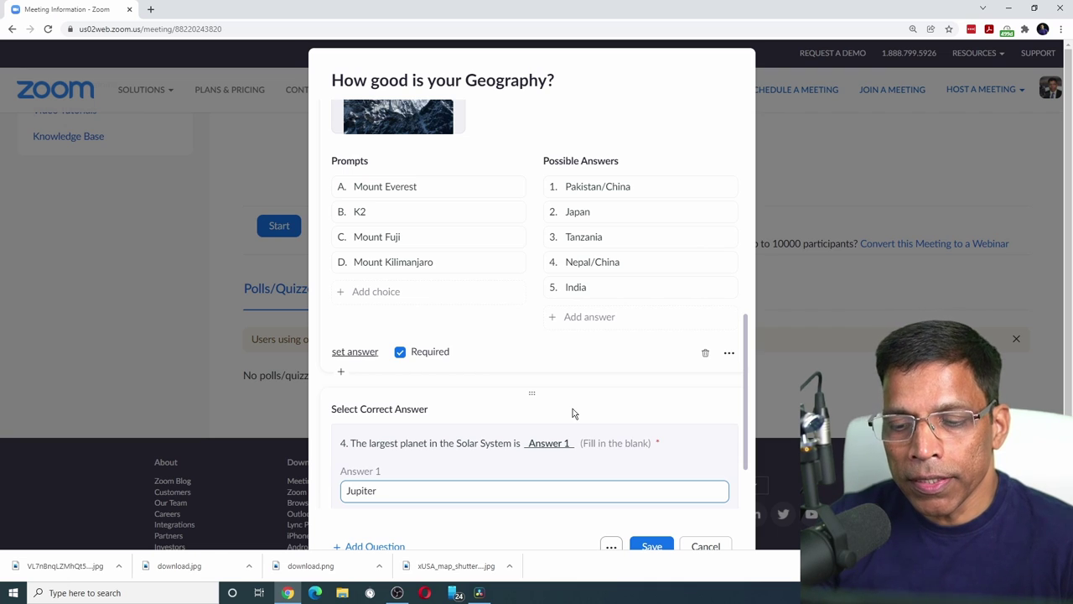
scroll(599, 398, down, 2)
click(653, 545)
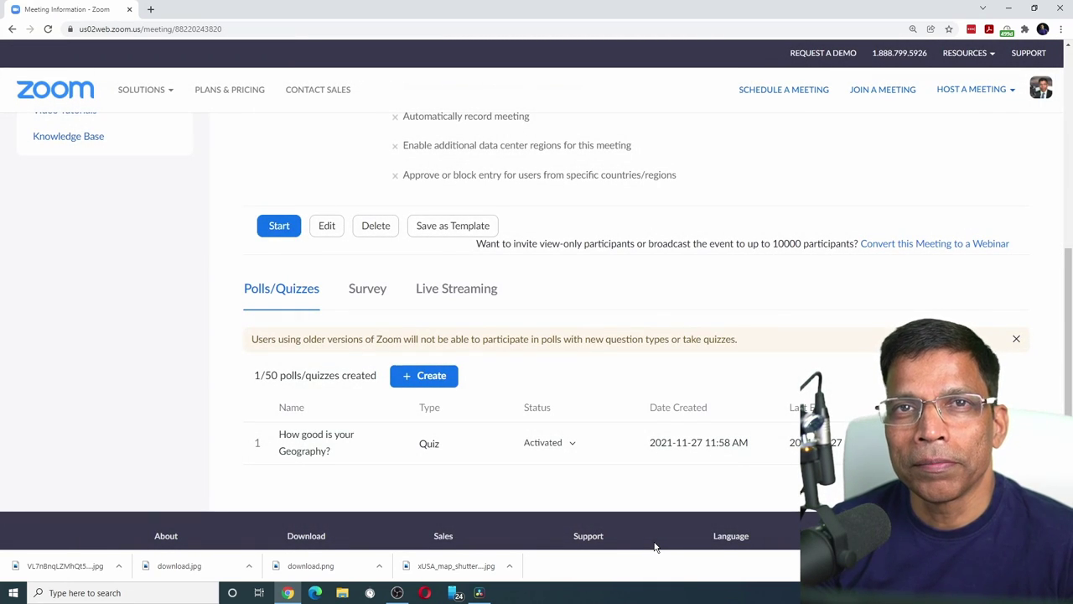
Step: Start the scheduled meeting and open its Geography quiz to preview all the questions
scroll(653, 377, up, 6)
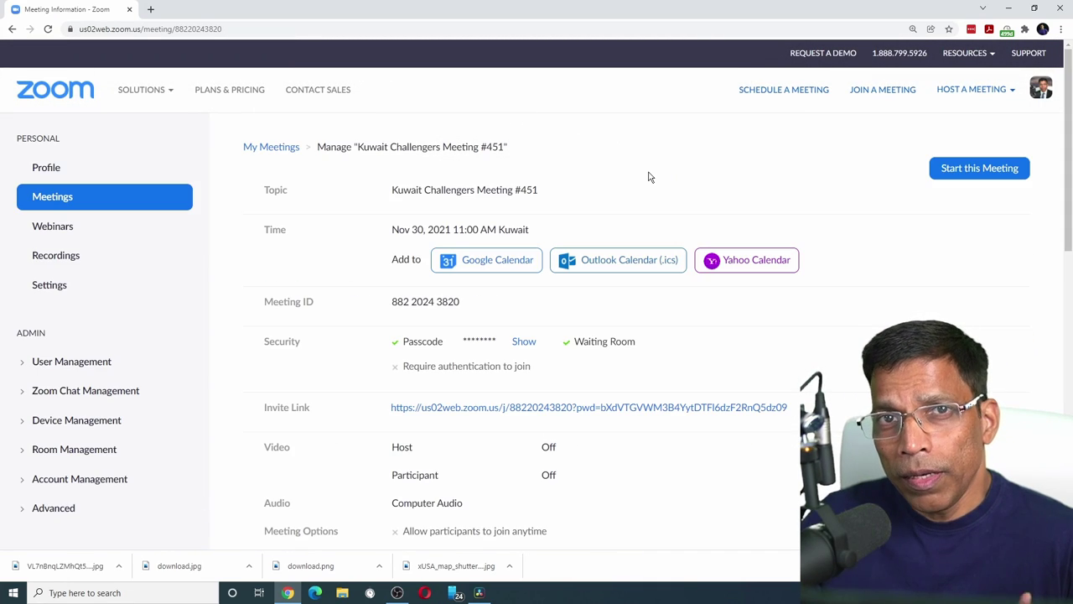
click(976, 171)
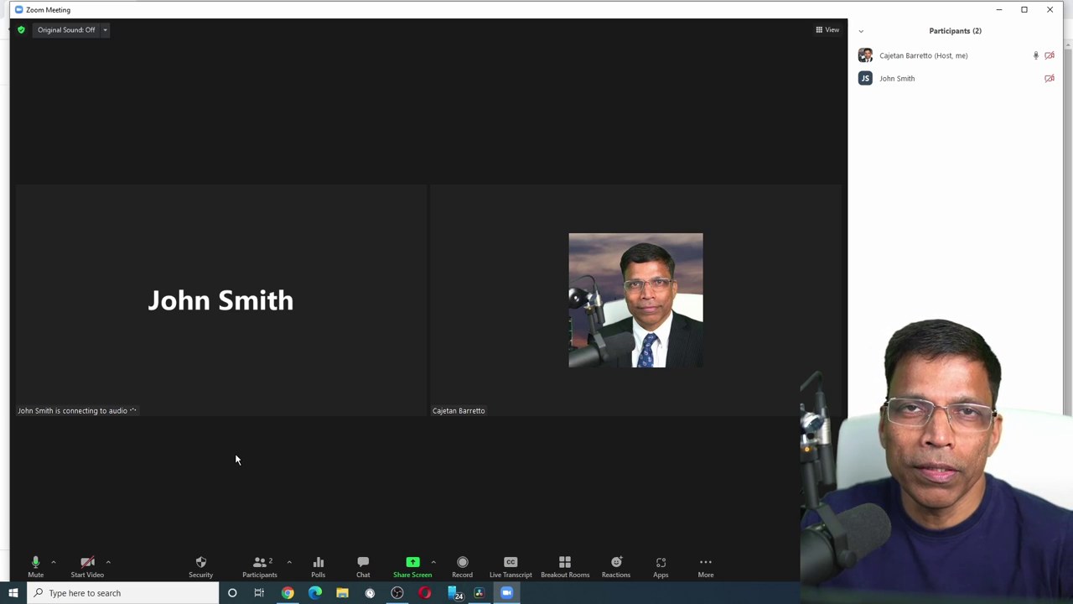
click(319, 566)
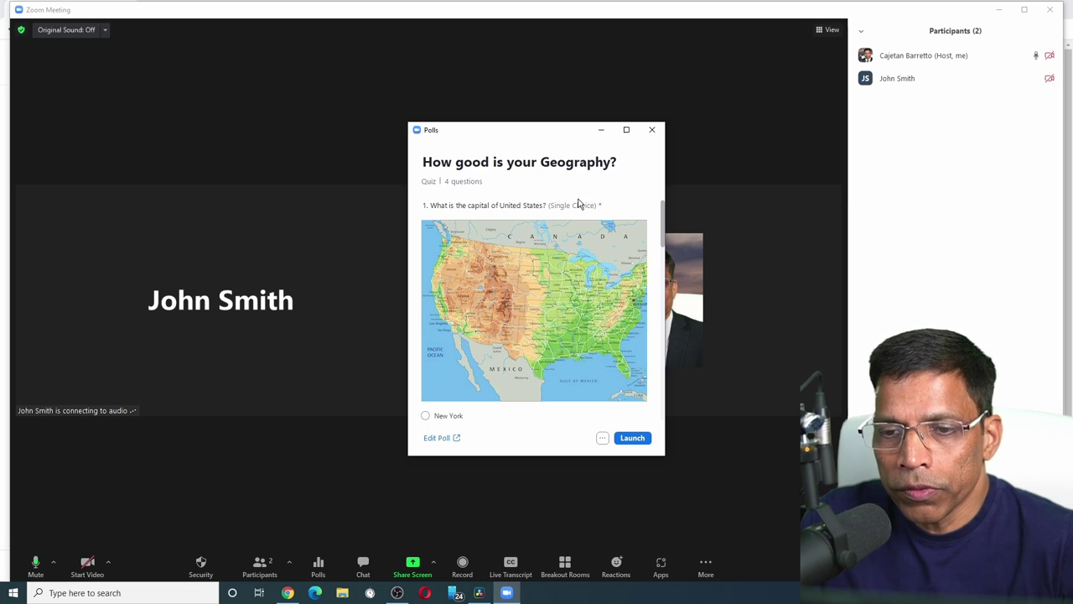
scroll(580, 210, down, 1)
scroll(586, 240, down, 12)
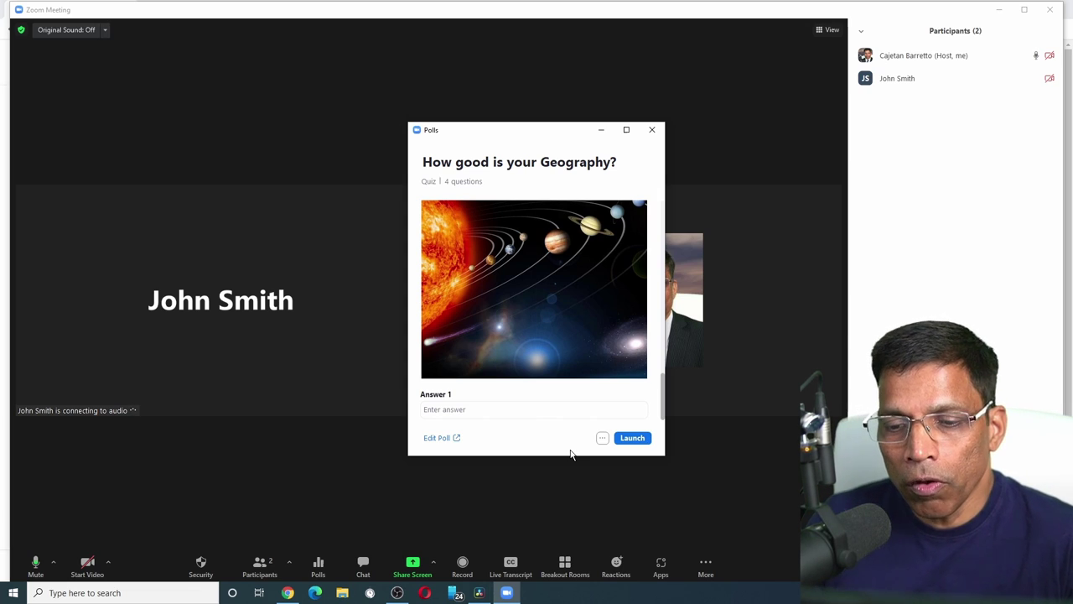
Step: Set the quiz to show one question at a time and display the questions in a random order
click(603, 439)
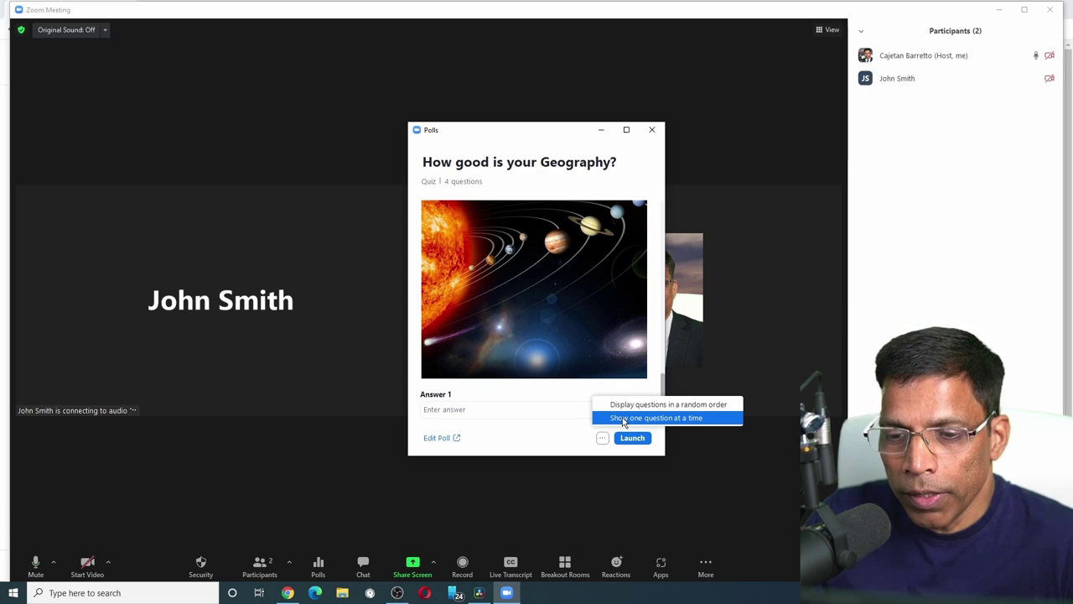
click(624, 418)
click(602, 439)
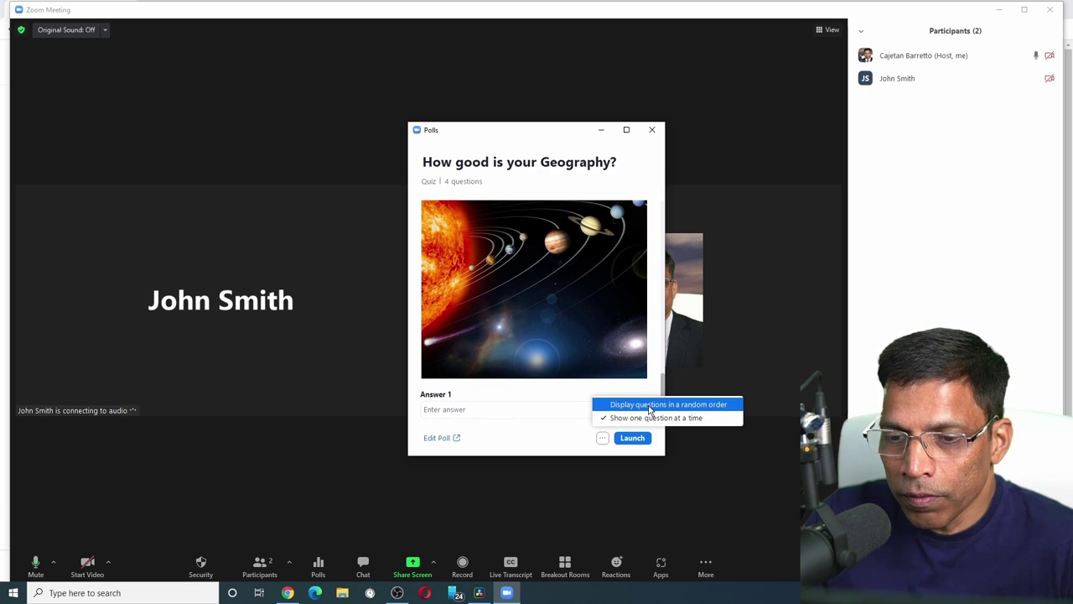
click(650, 406)
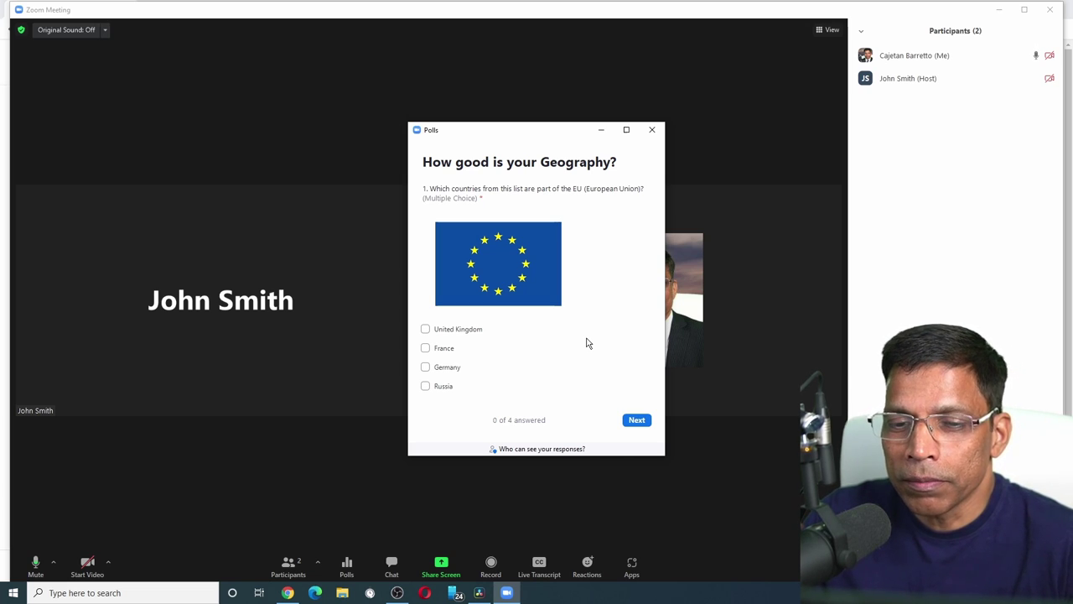
Step: Answer the European Union question as a participant with United Kingdom, France and Germany, and advance to the following question
click(426, 330)
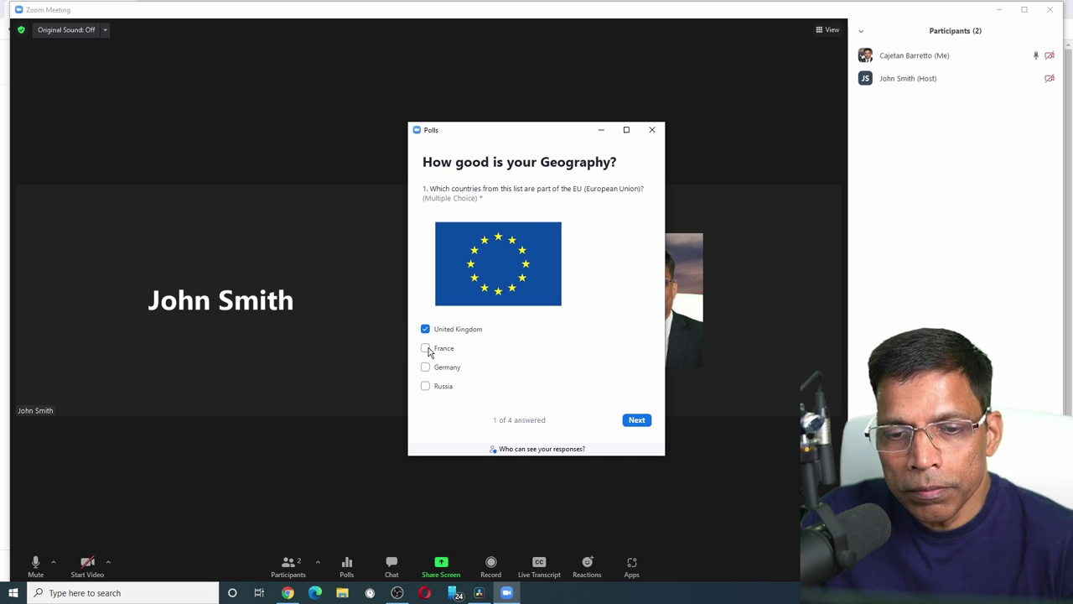
click(425, 348)
click(425, 367)
click(637, 421)
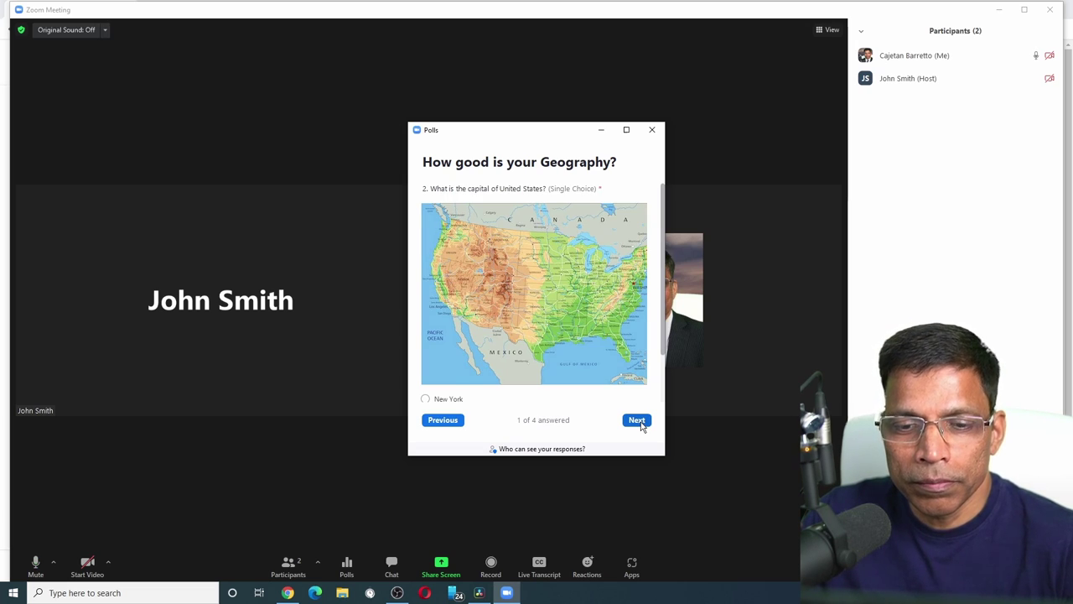
Step: Answer the United States capital question with Washington DC and advance to the following question
scroll(497, 204, down, 1)
scroll(498, 207, down, 1)
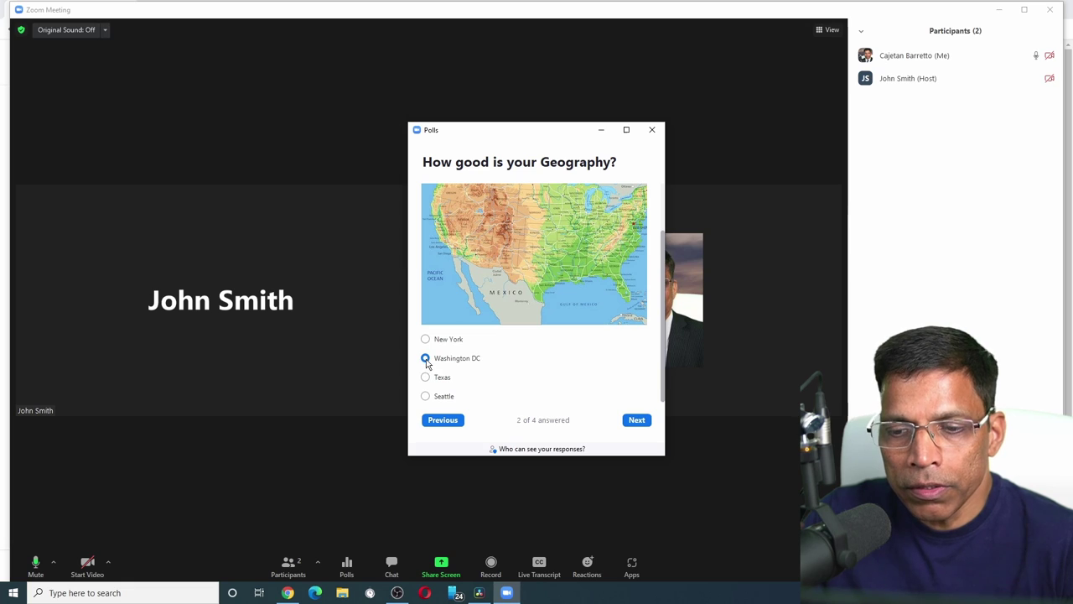
click(637, 420)
Step: Answer the largest planet question with Jupiter and advance to the following question
scroll(480, 192, up, 2)
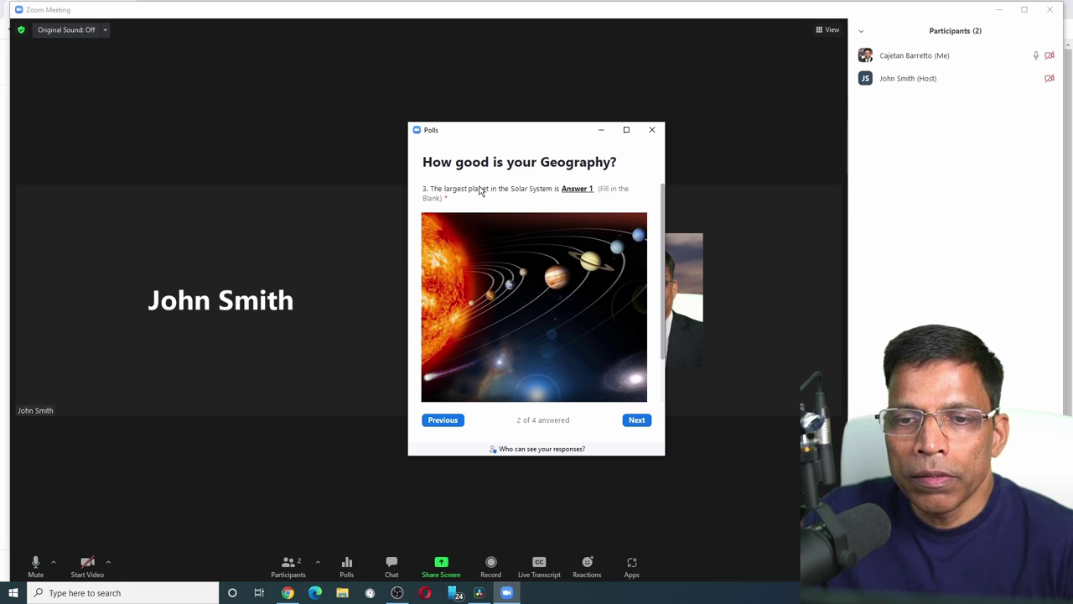
scroll(567, 201, down, 3)
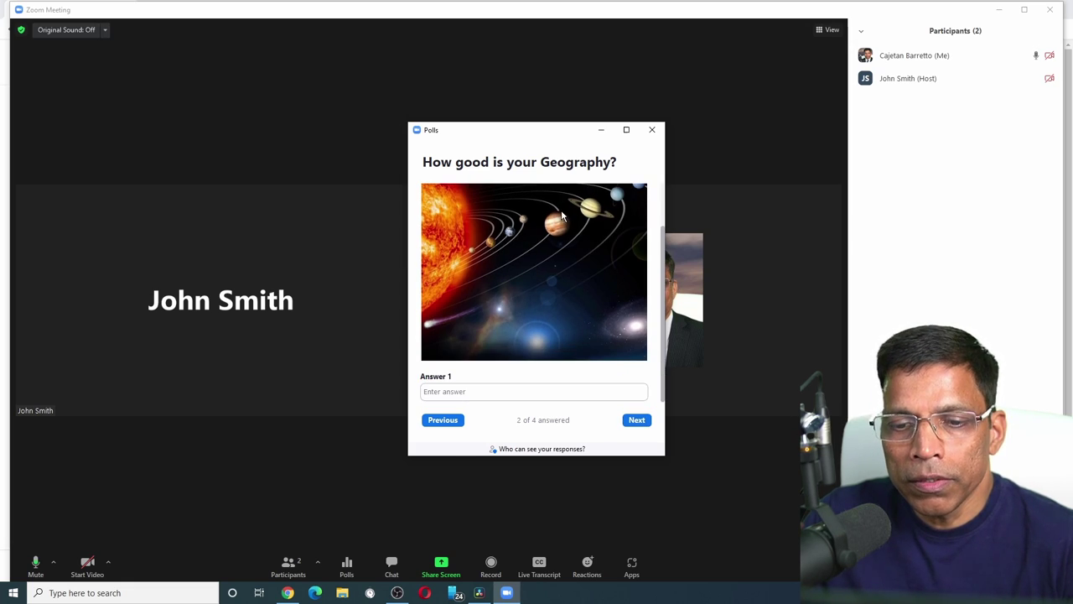
click(467, 391)
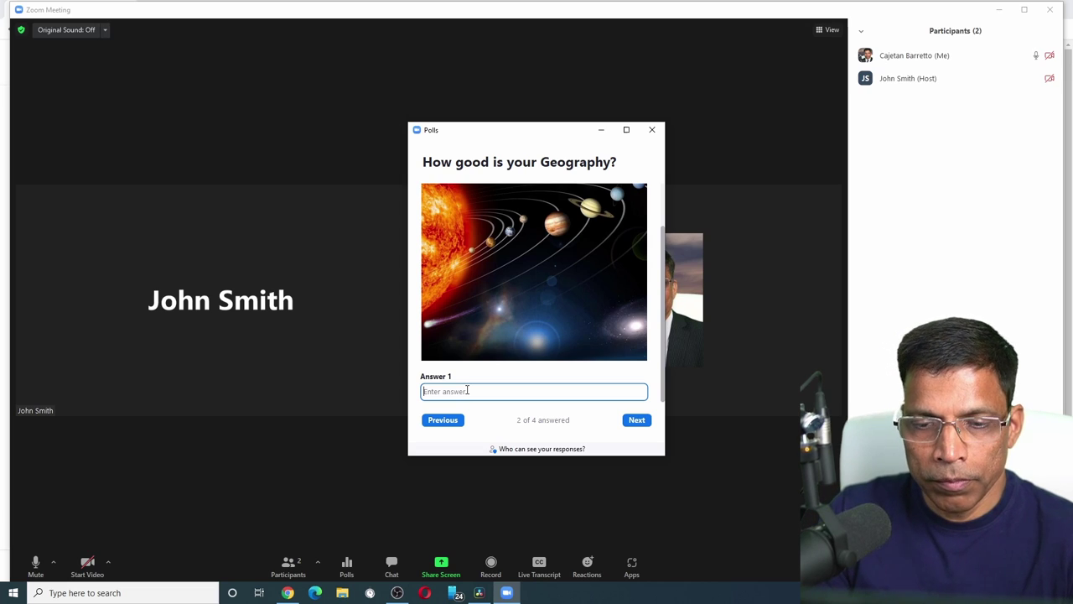
text(Jupiter)
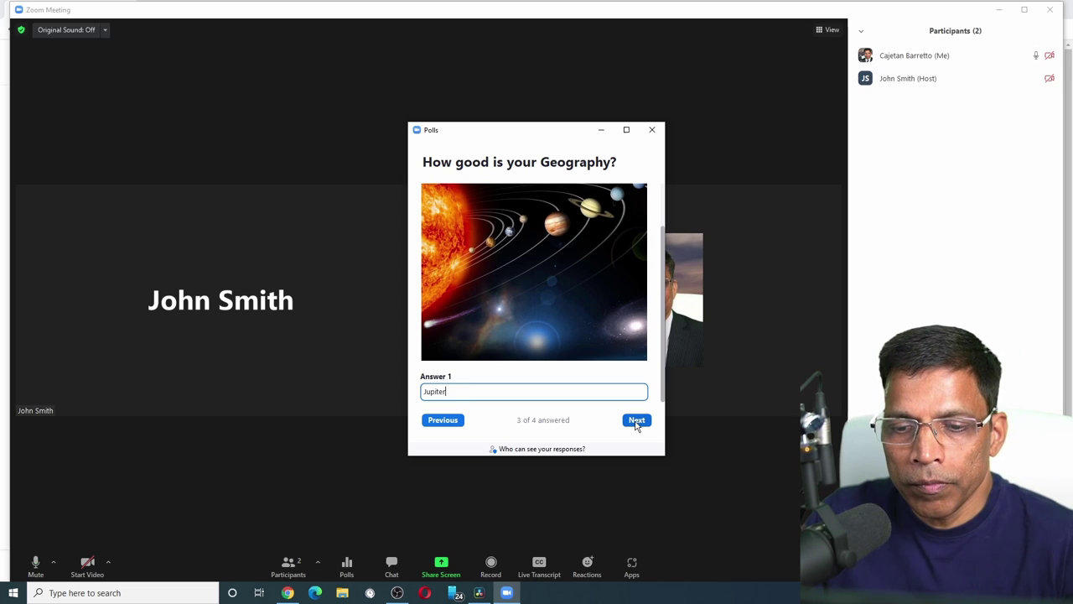
click(636, 421)
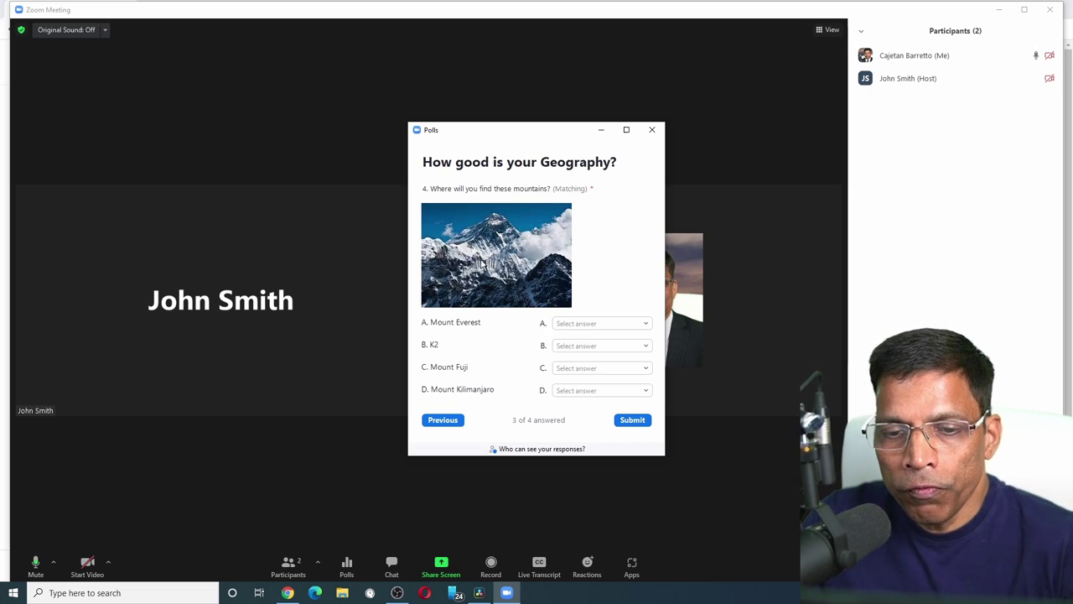
Step: Match Mount Everest with Nepal/China, K2 with Pakistan/China, Mount Fuji with Japan, and Mount Kilimanjaro with Tanzania
click(648, 325)
click(579, 388)
click(621, 345)
click(578, 362)
click(620, 367)
click(571, 400)
click(620, 390)
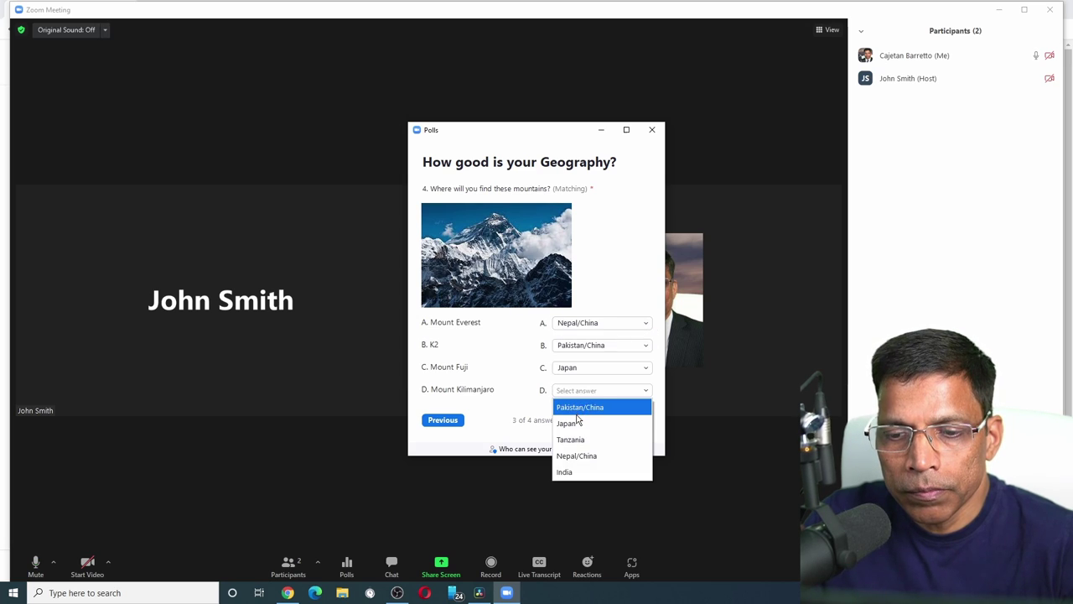
click(574, 440)
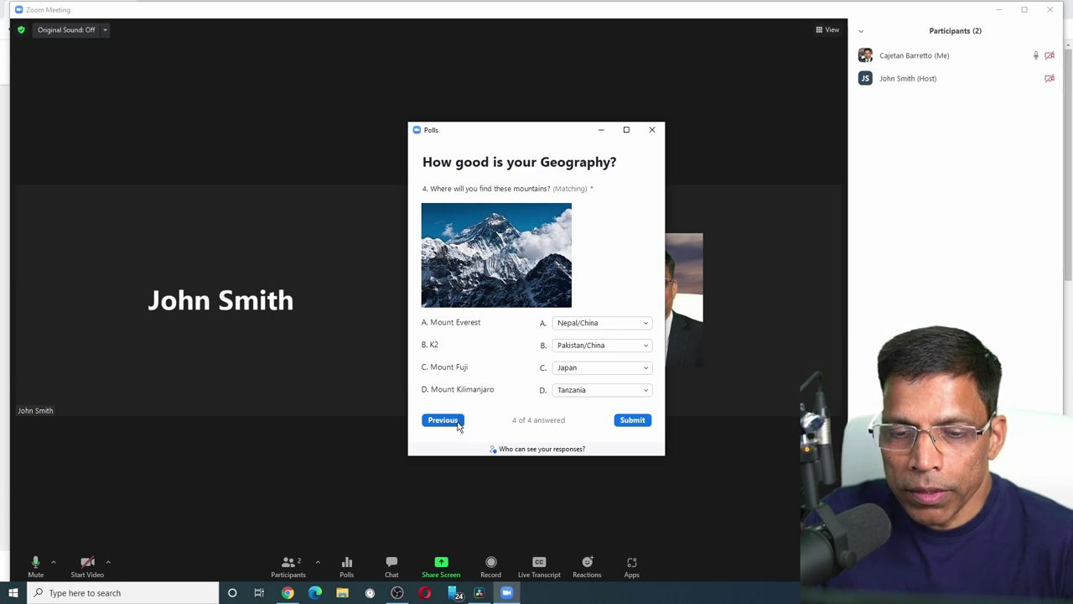
Step: Go back to the European Union question, deselect United Kingdom, and proceed through the remaining questions to submit the quiz
click(450, 426)
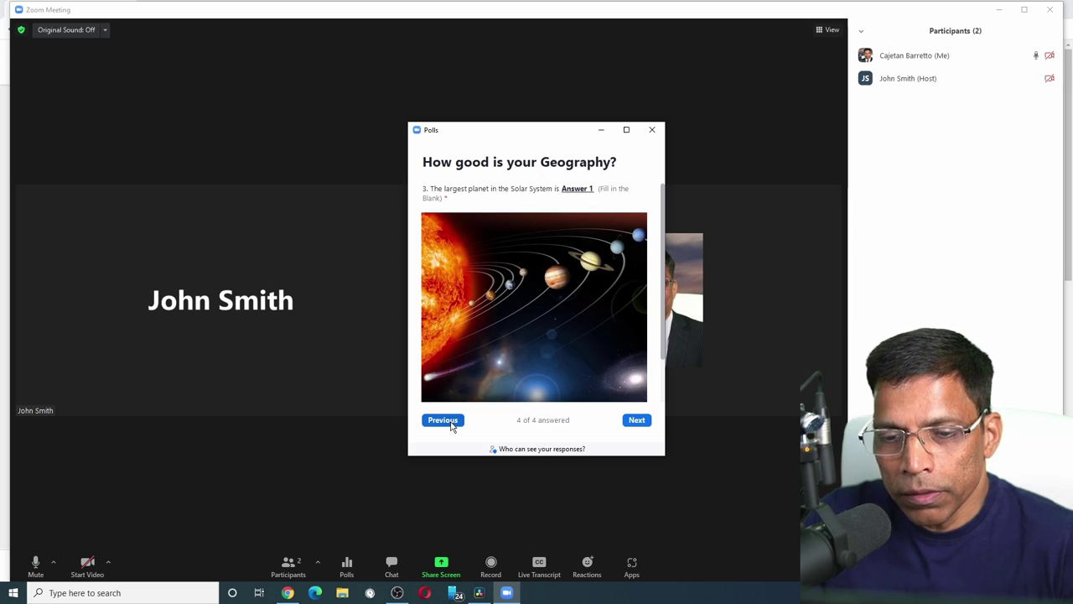
scroll(523, 356, down, 2)
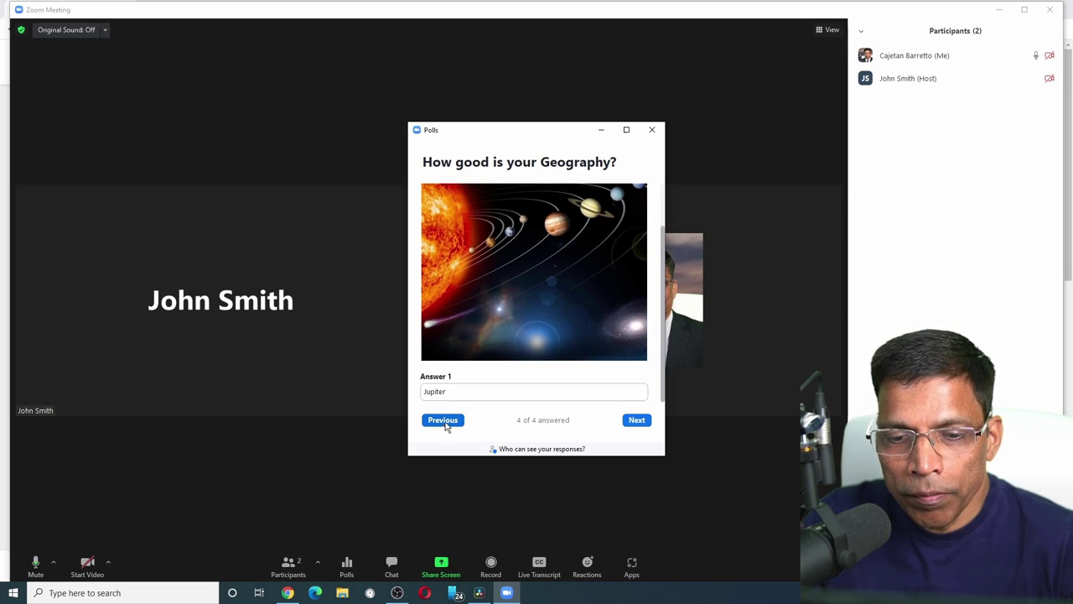
click(444, 422)
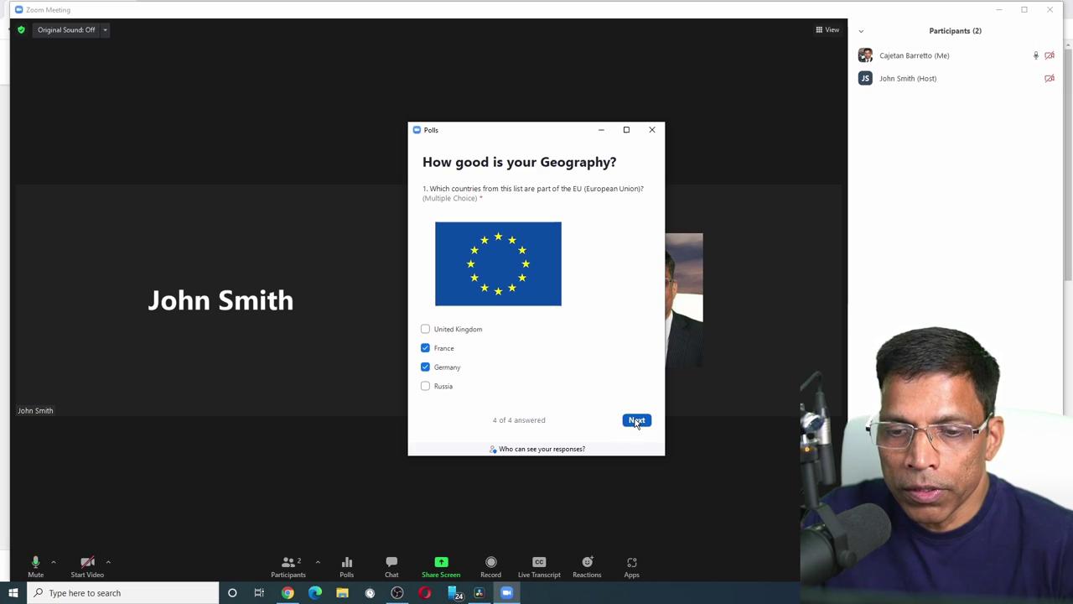
click(635, 422)
click(635, 420)
click(636, 420)
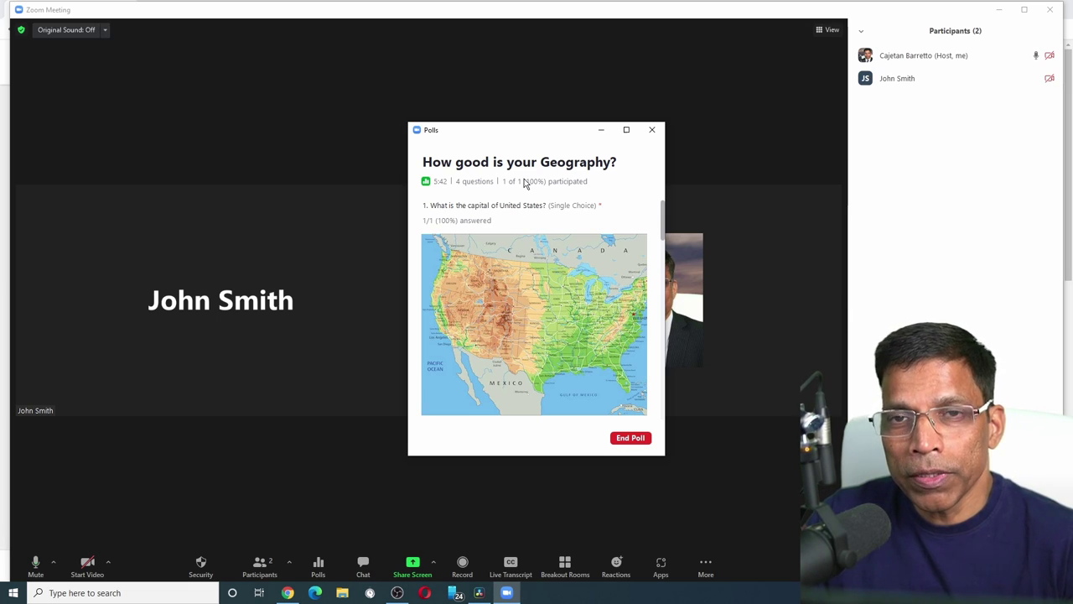
Step: Review the participant responses to the quiz questions as host and end the poll
scroll(541, 282, down, 10)
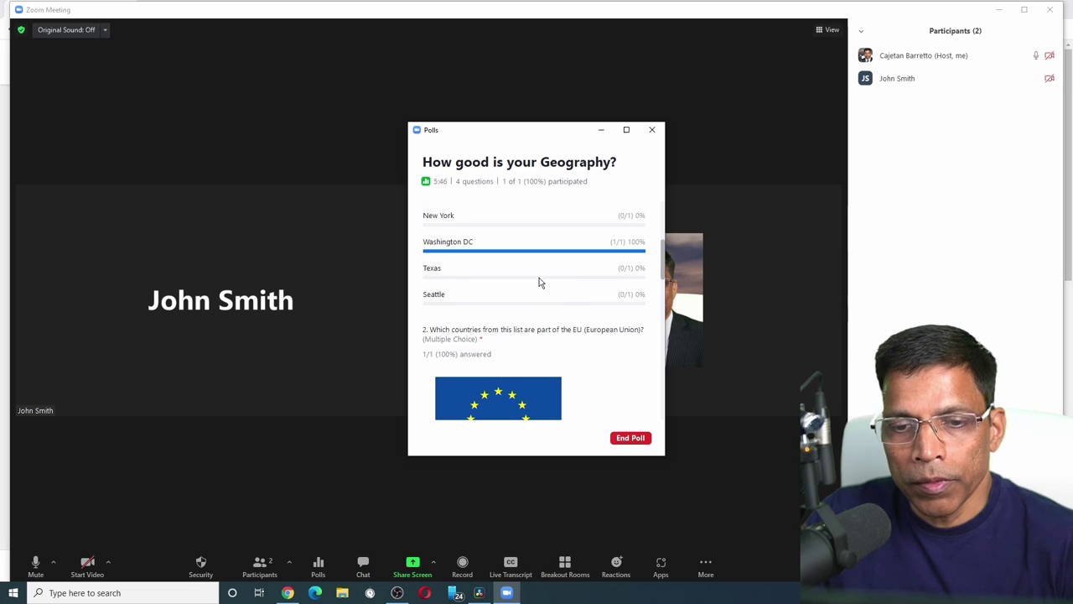
scroll(540, 283, down, 10)
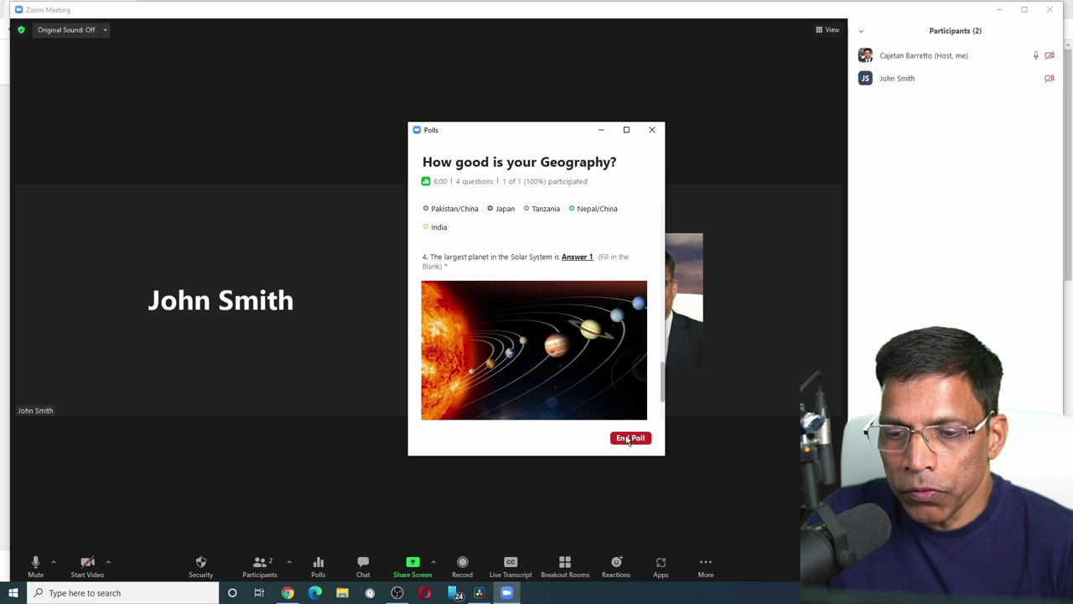
click(628, 440)
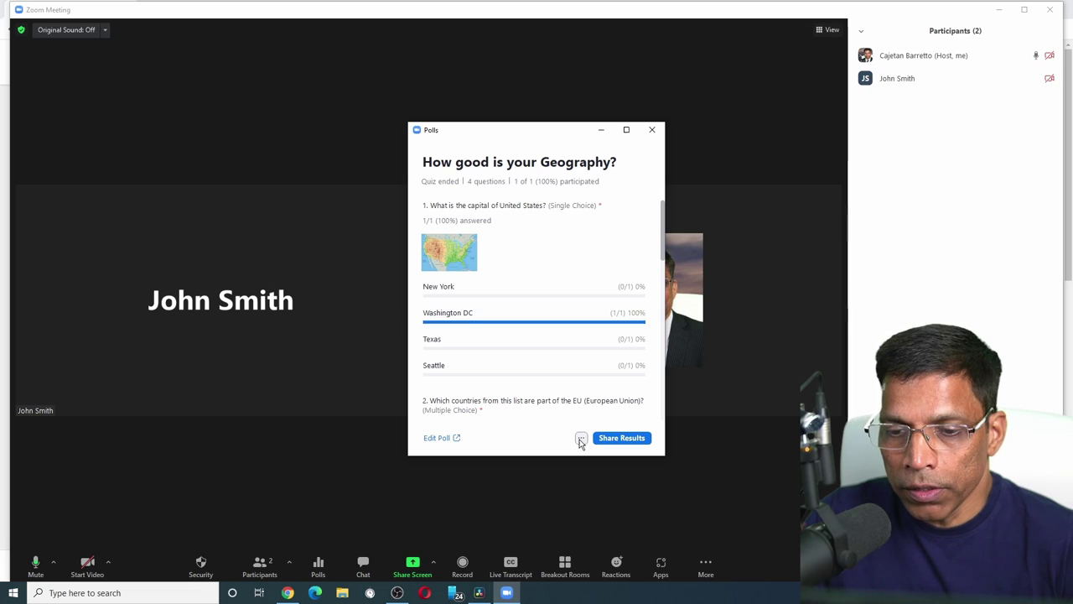
Step: Open the additional options for the ended Geography quiz and its results
click(582, 439)
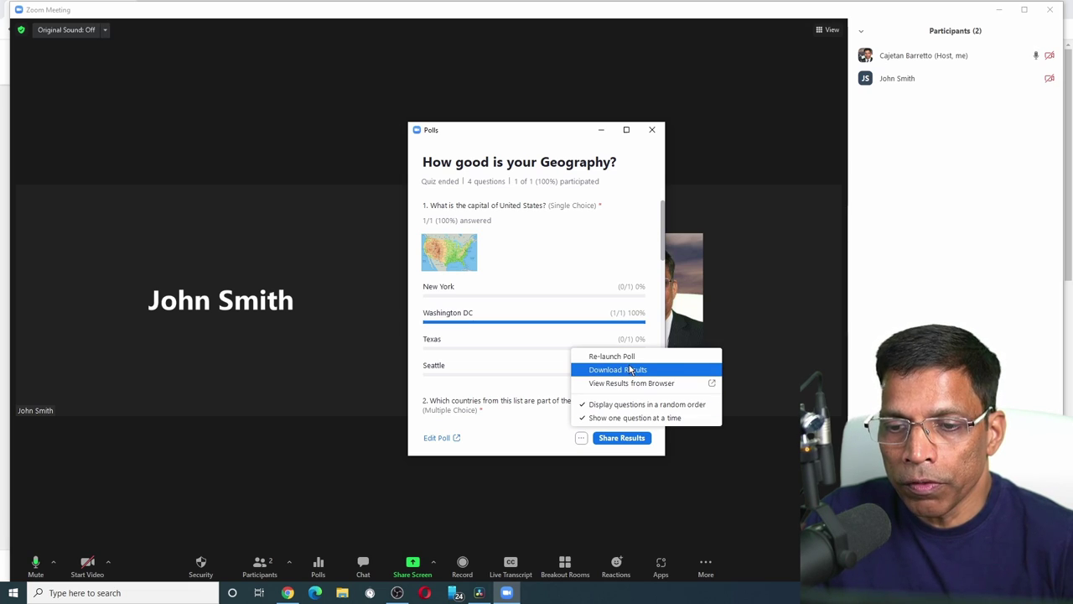